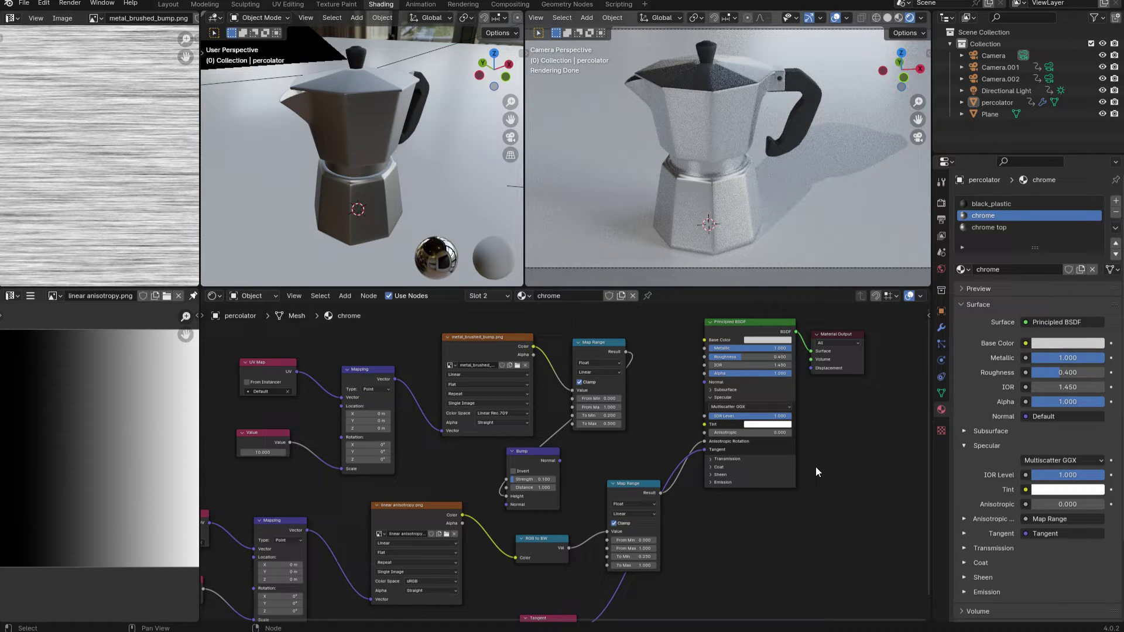
Select the chrome material's main Principled BSDF shader node
click(744, 321)
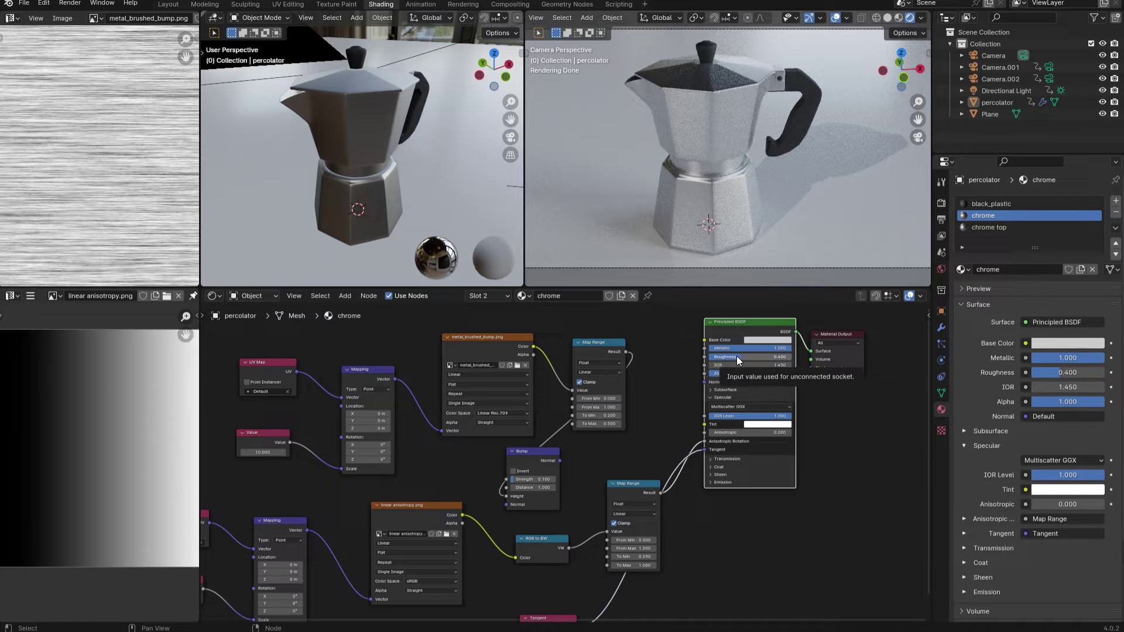
Render the moka pot into slot 1, then switch to empty Slot 2 and close the render window
click(70, 3)
click(82, 20)
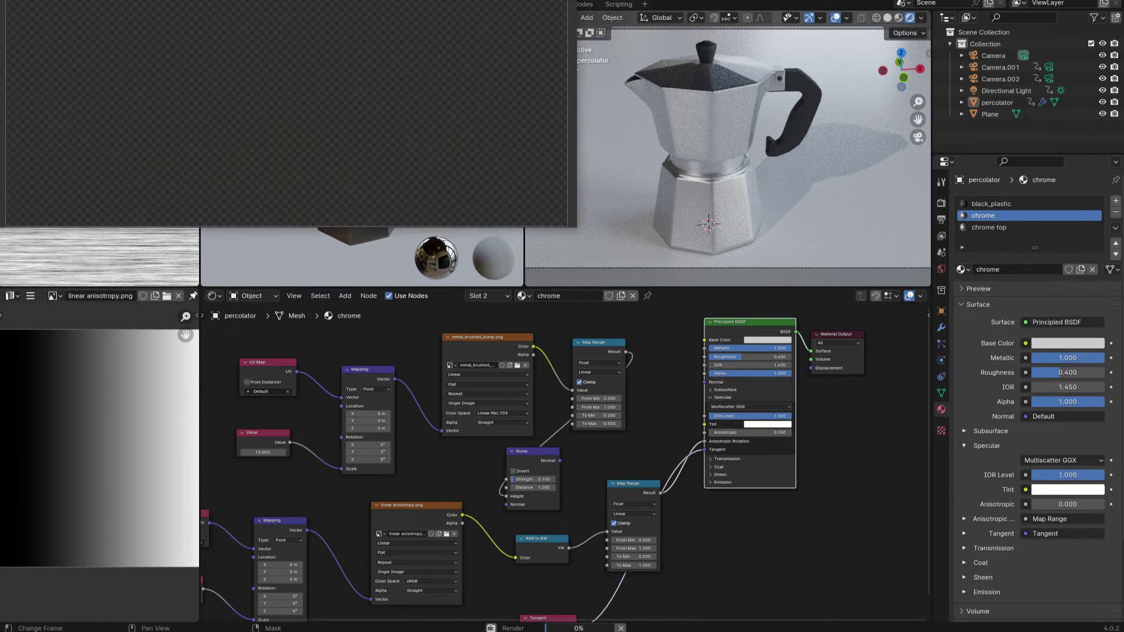
drag(474, 131, 490, 150)
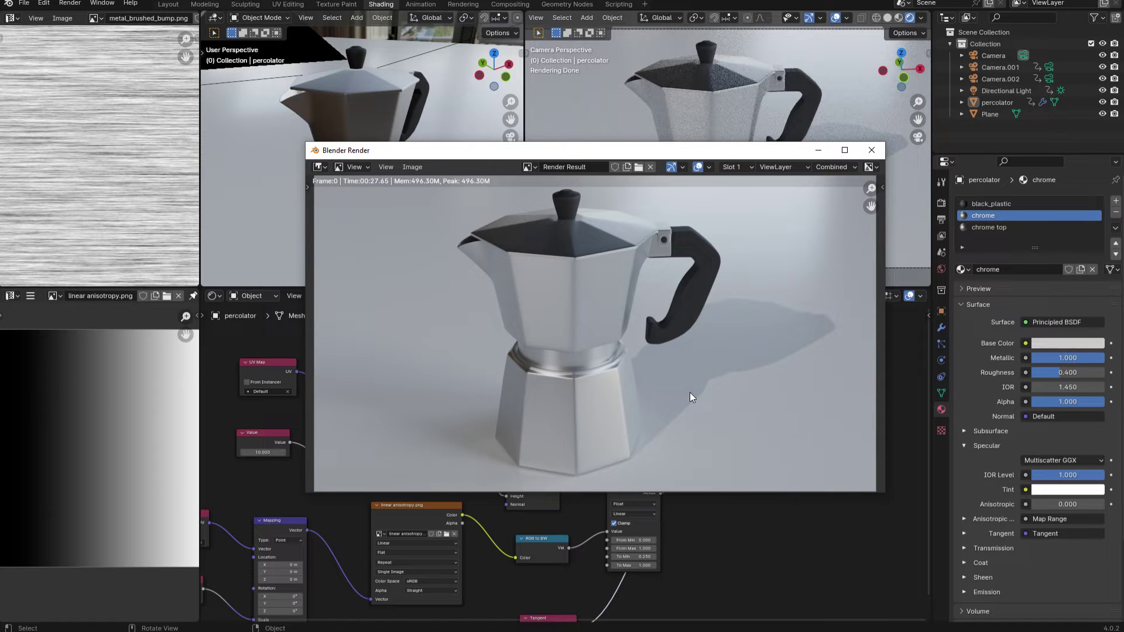
click(752, 166)
click(733, 192)
click(872, 150)
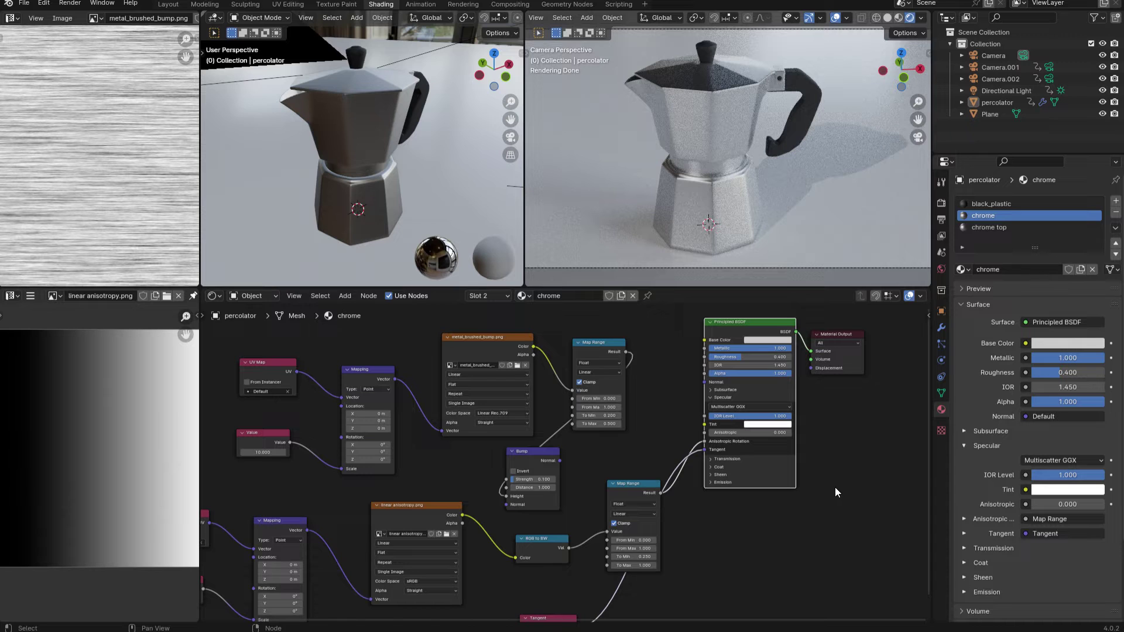
Move the Tangent node beside the Principled BSDF, leaving its settings unchanged, and select the linear anisotropy.png node
mouse_move(551, 577)
middle_down()
mouse_move(555, 525)
mouse_move(545, 562)
middle_up()
scroll(544, 559, up, 2)
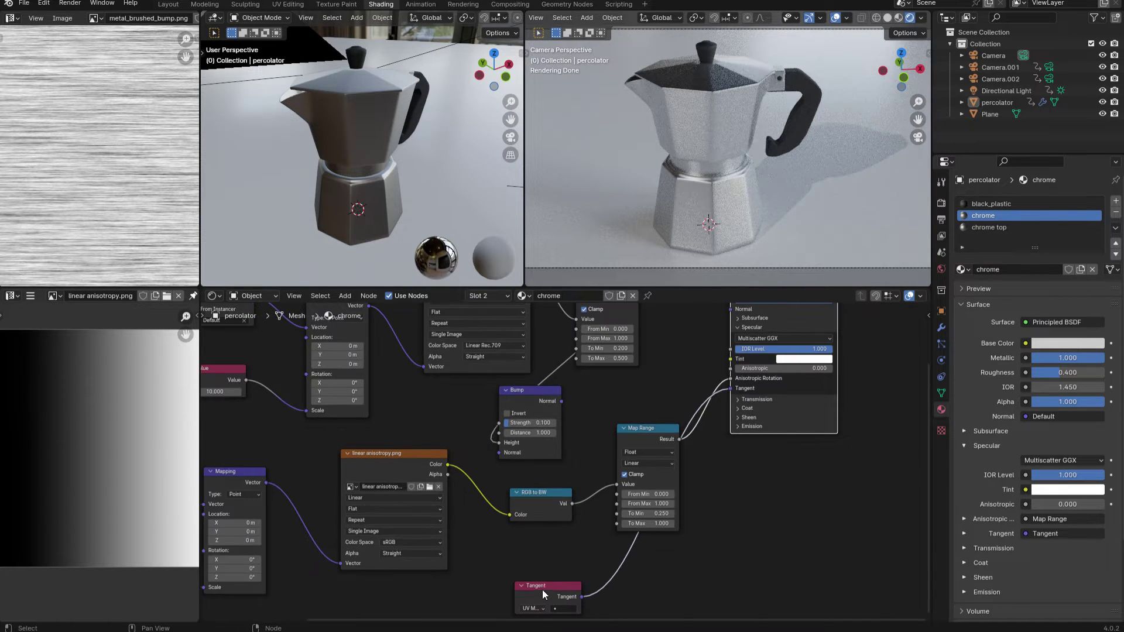
drag(542, 589, 635, 380)
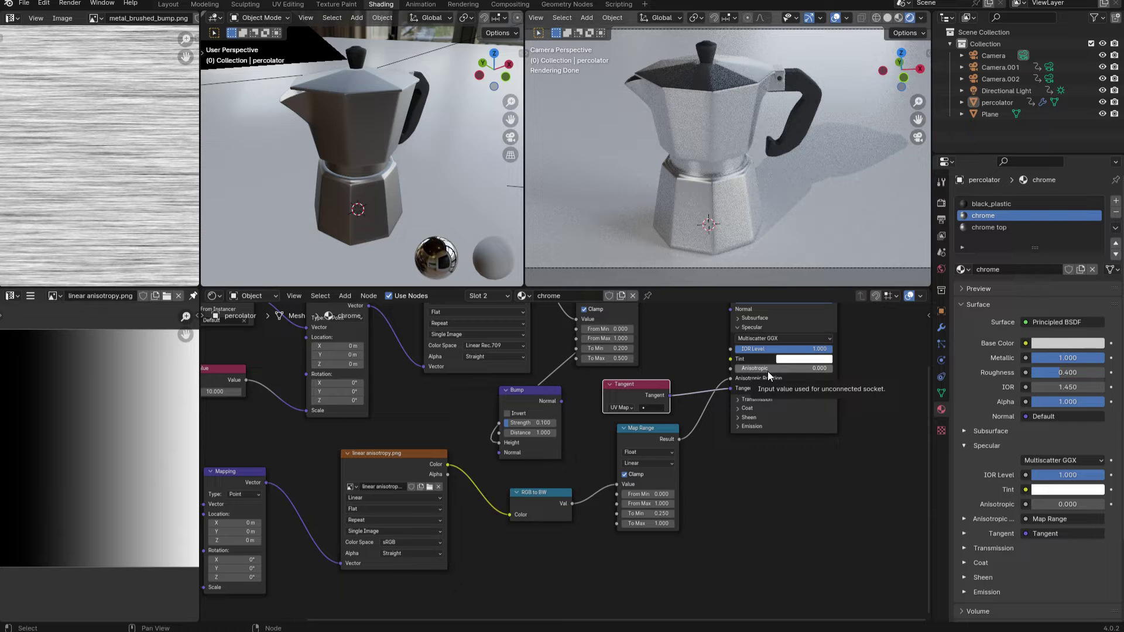
click(630, 410)
key(Escape)
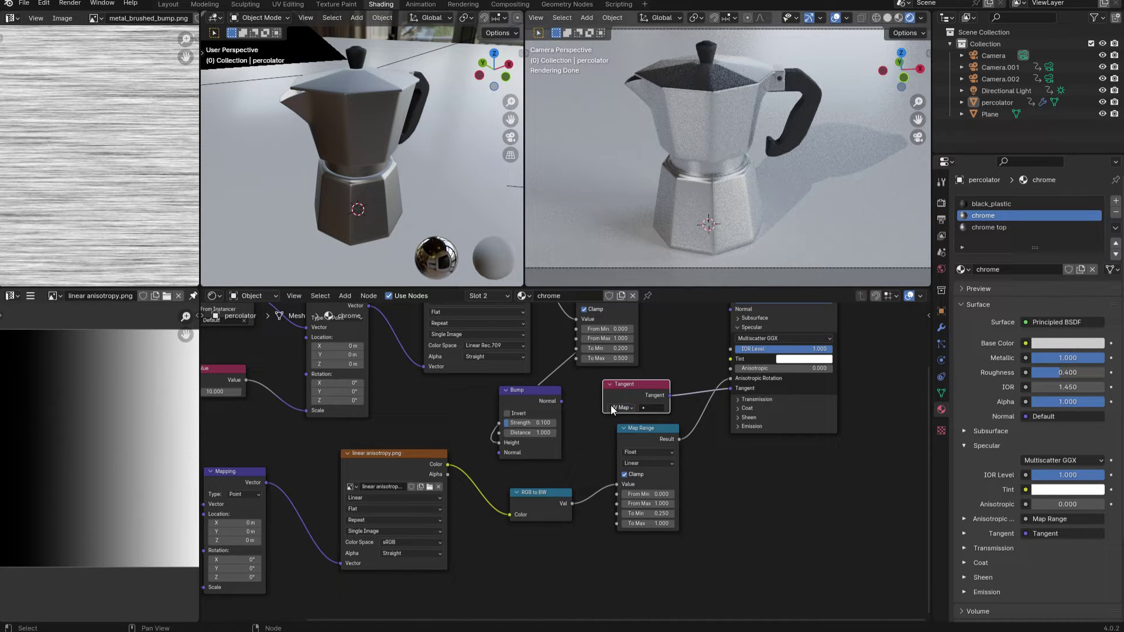
click(384, 454)
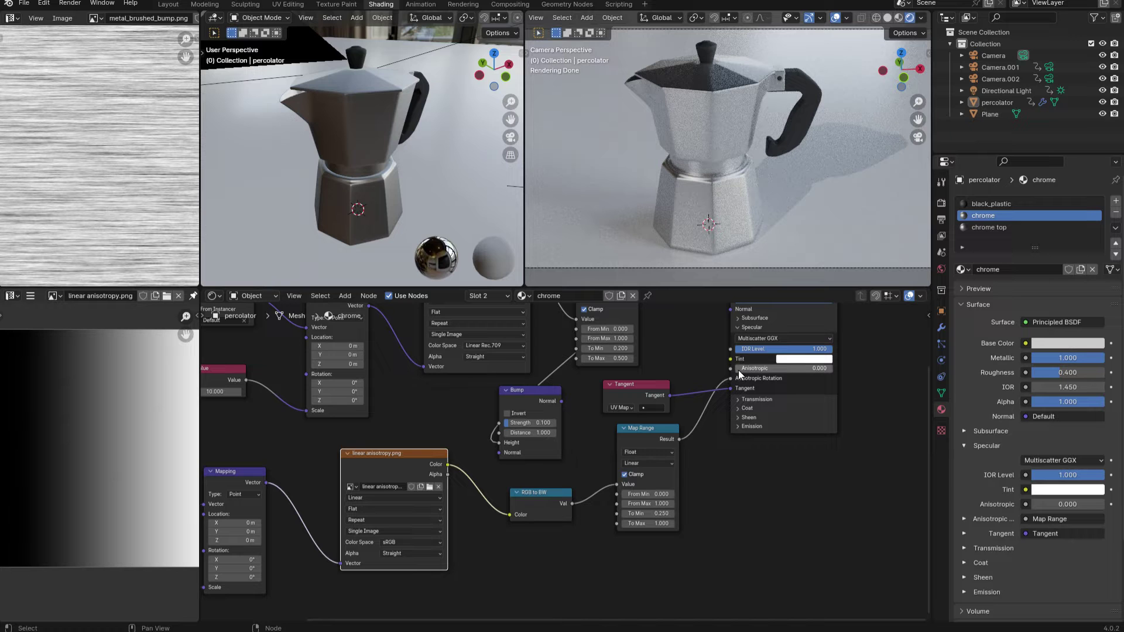
Raise the chrome Principled BSDF Anisotropic to 1.000 and keep Map Range To Min at 0.250
drag(738, 370, 833, 368)
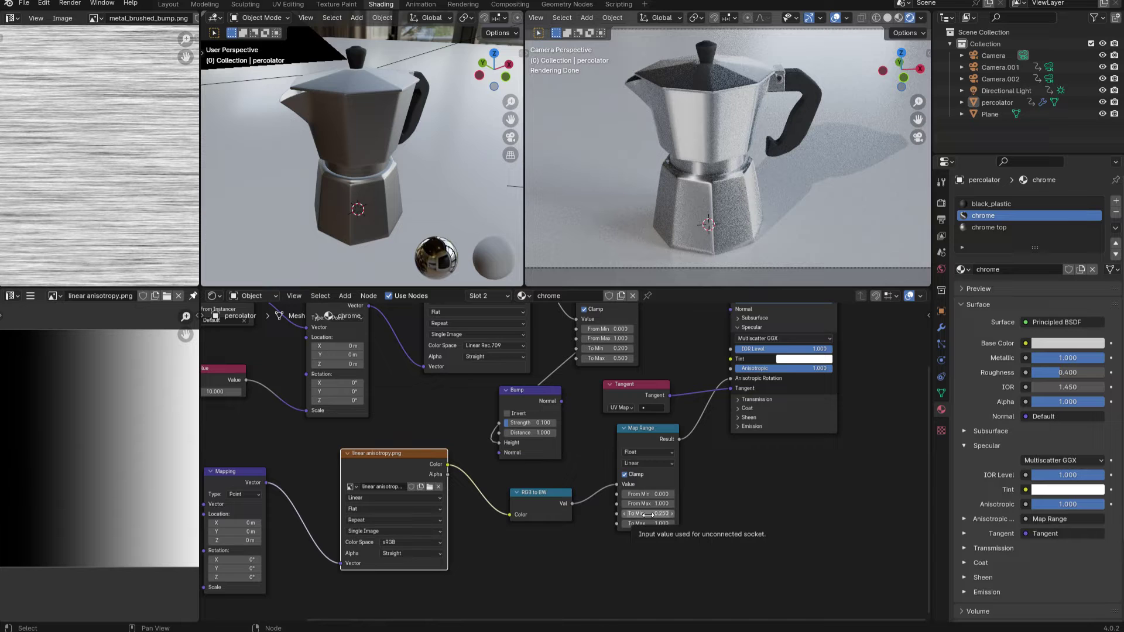
click(648, 514)
text(0)
key(Return)
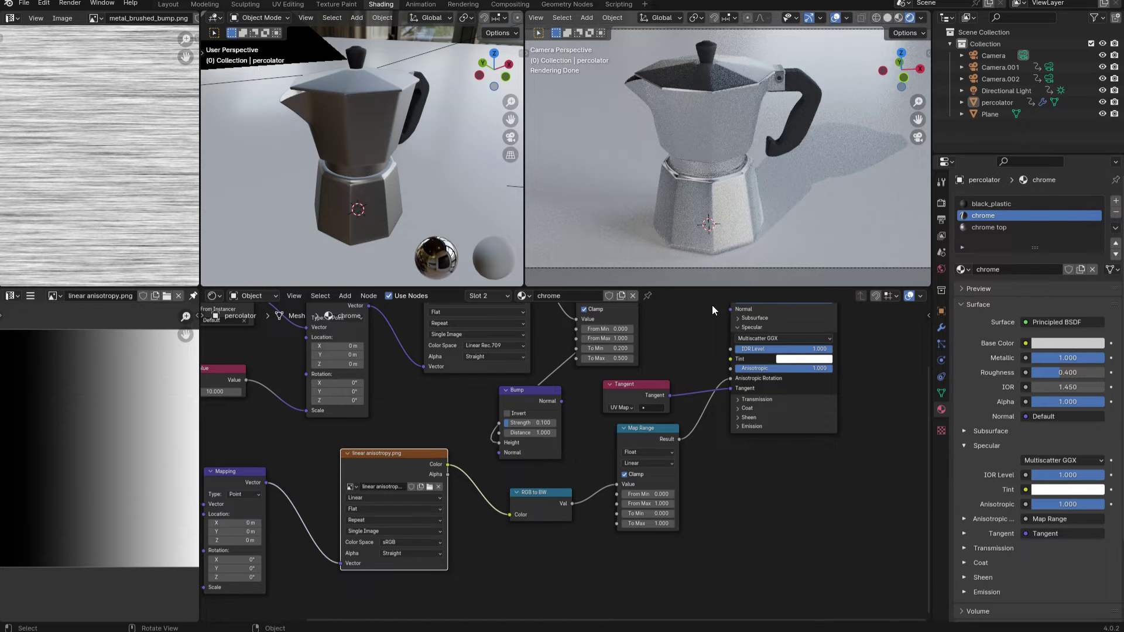
click(654, 514)
text(0.25)
key(Return)
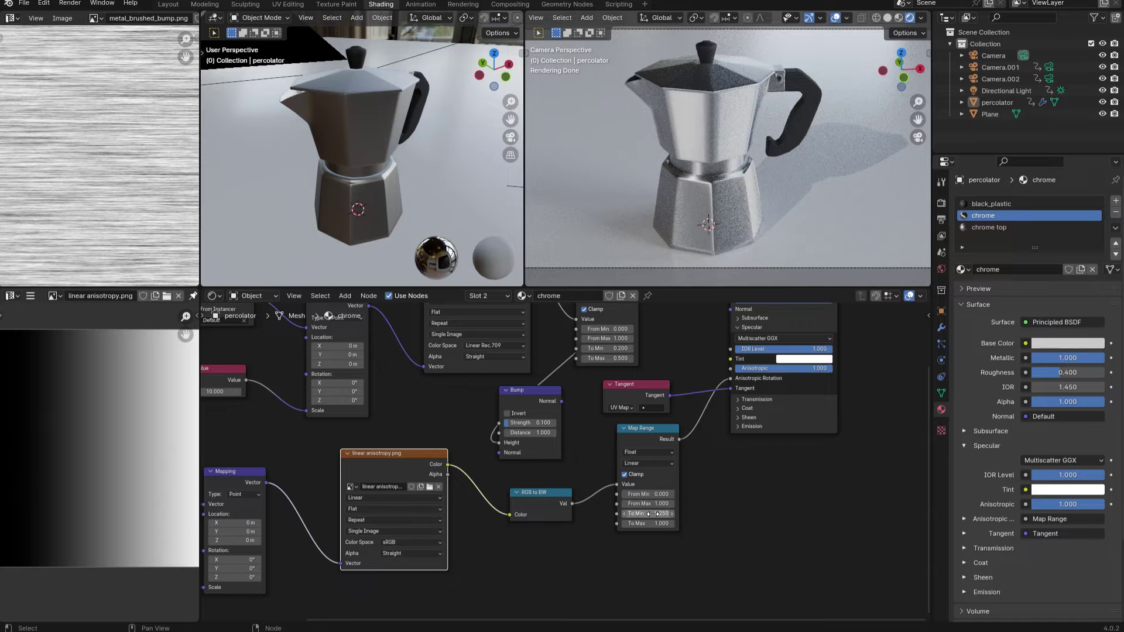
On the chrome top material, view circular anisotropy.png and raise Anisotropic to 1.000
click(992, 229)
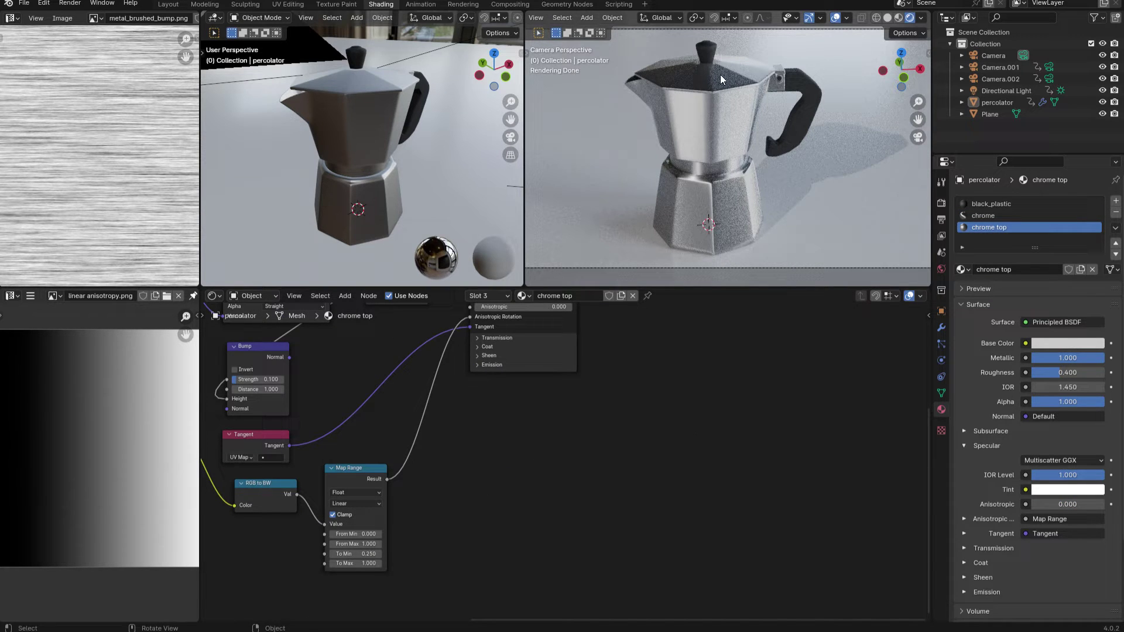
middle_drag(590, 447, 760, 602)
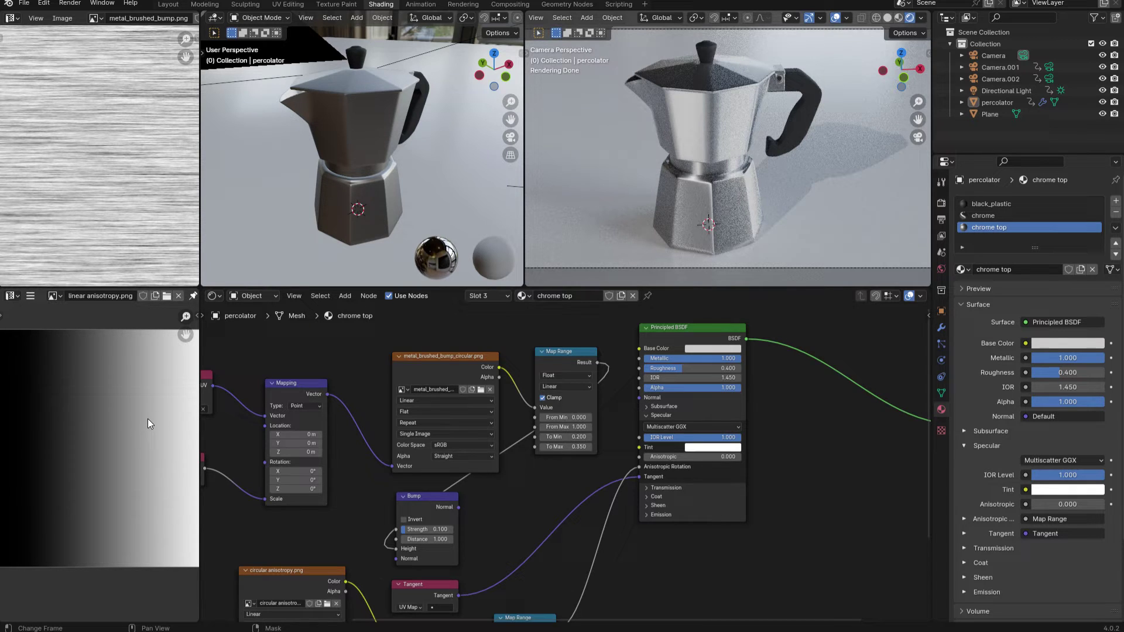
click(55, 295)
click(73, 331)
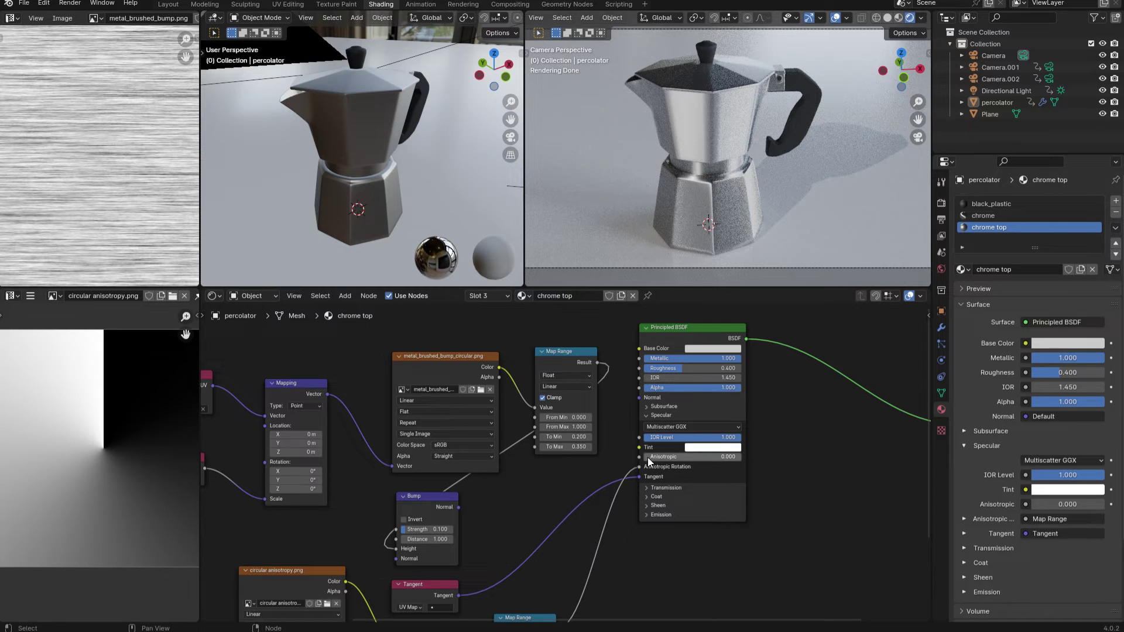
drag(648, 458, 741, 457)
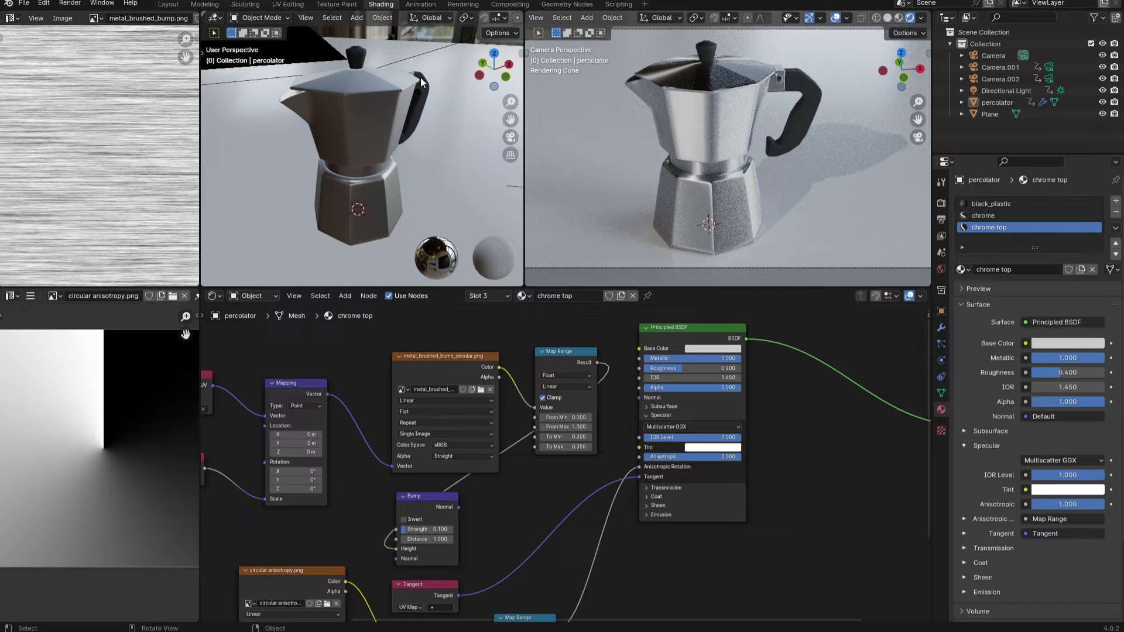
Render the anisotropic-chrome pot into Slot 2, compare it with Slot 1, then close
click(70, 3)
click(88, 13)
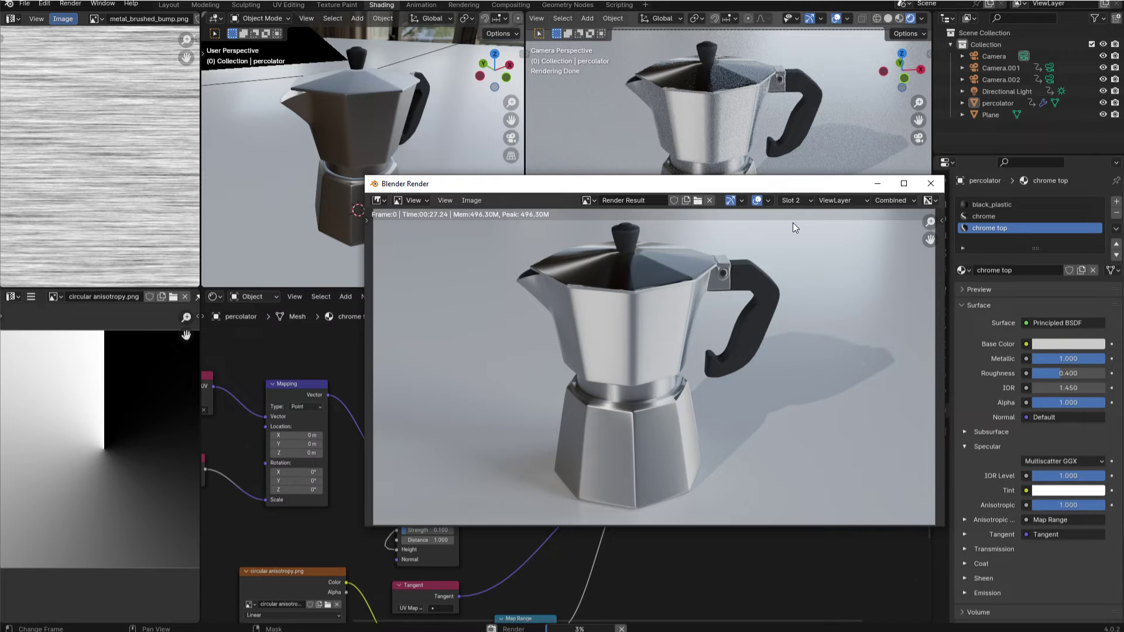
click(812, 200)
click(806, 214)
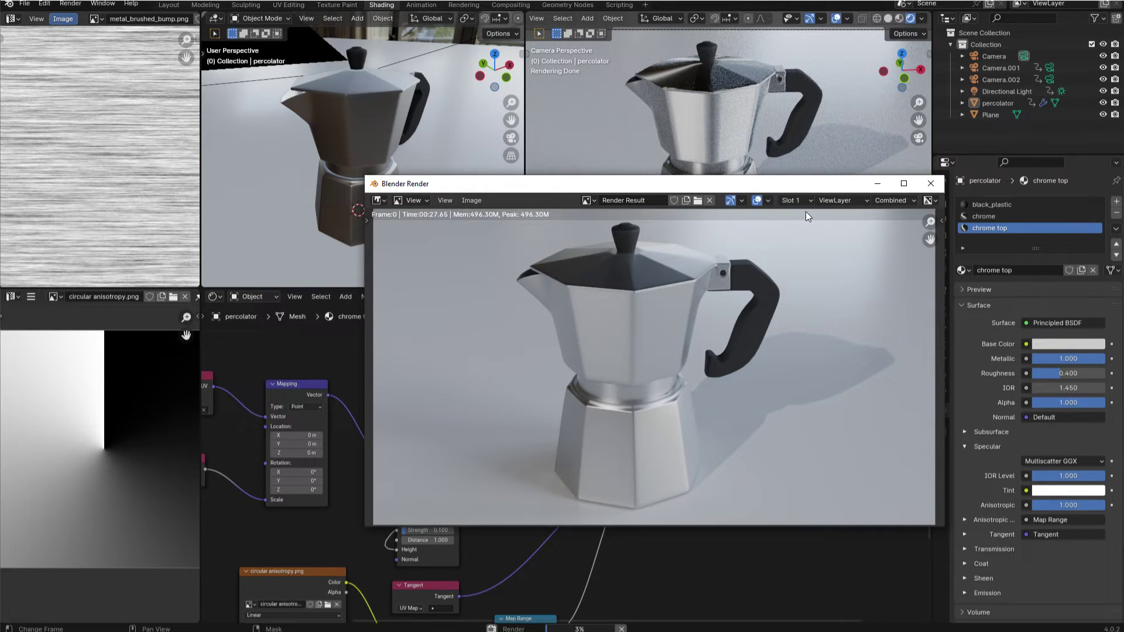
click(796, 201)
click(794, 225)
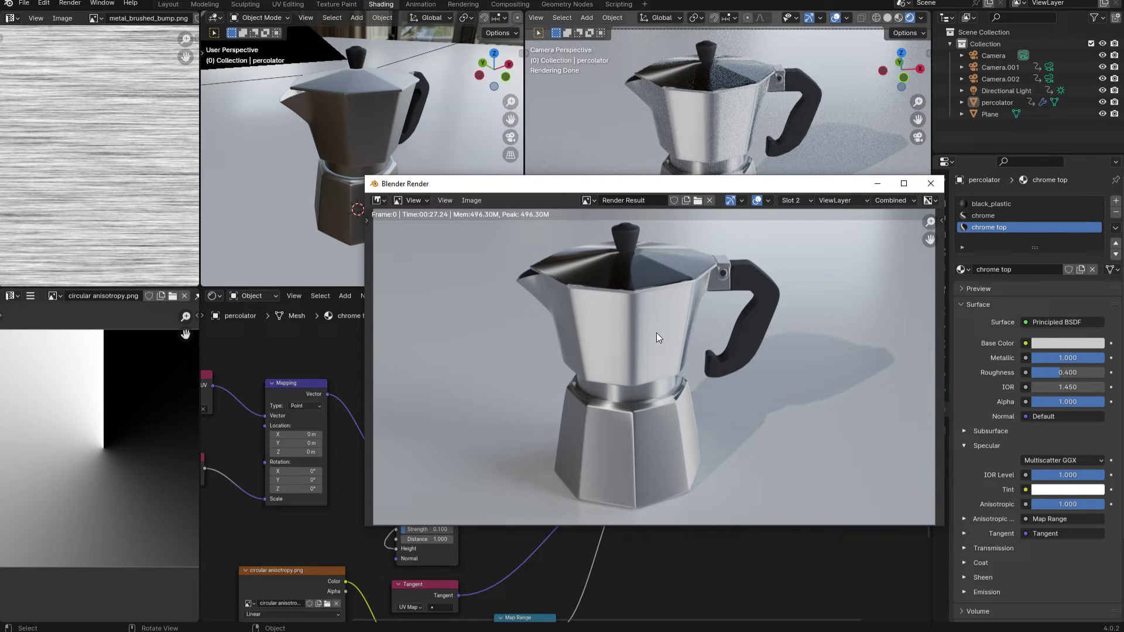
click(758, 577)
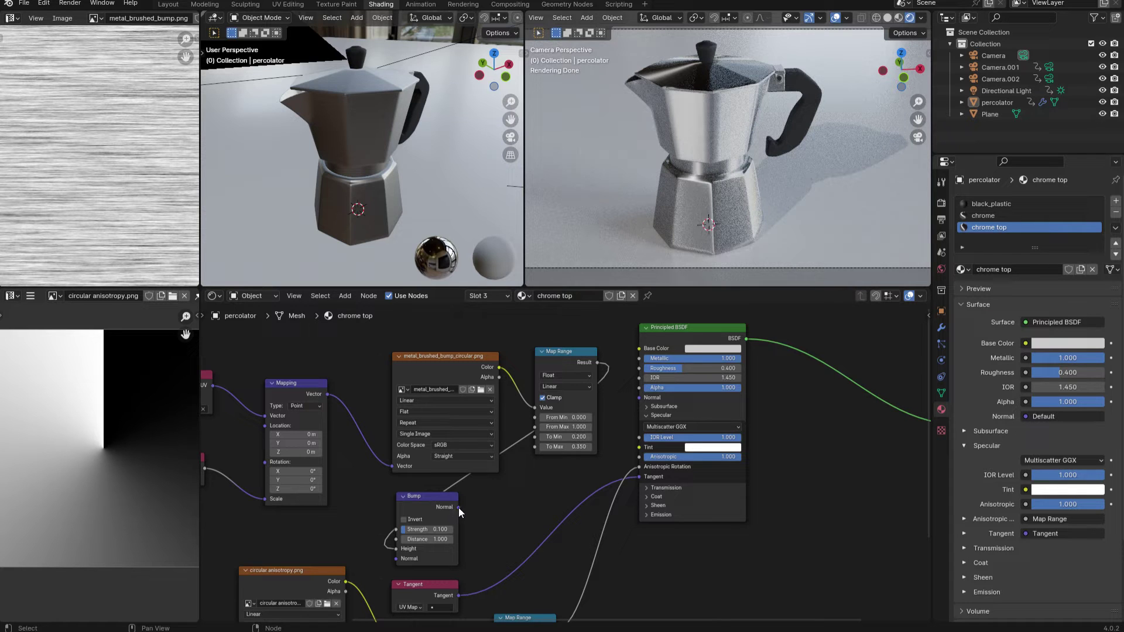
Wire the Bump output into the Principled BSDF Normal input on chrome top, then on chrome
drag(459, 508, 637, 398)
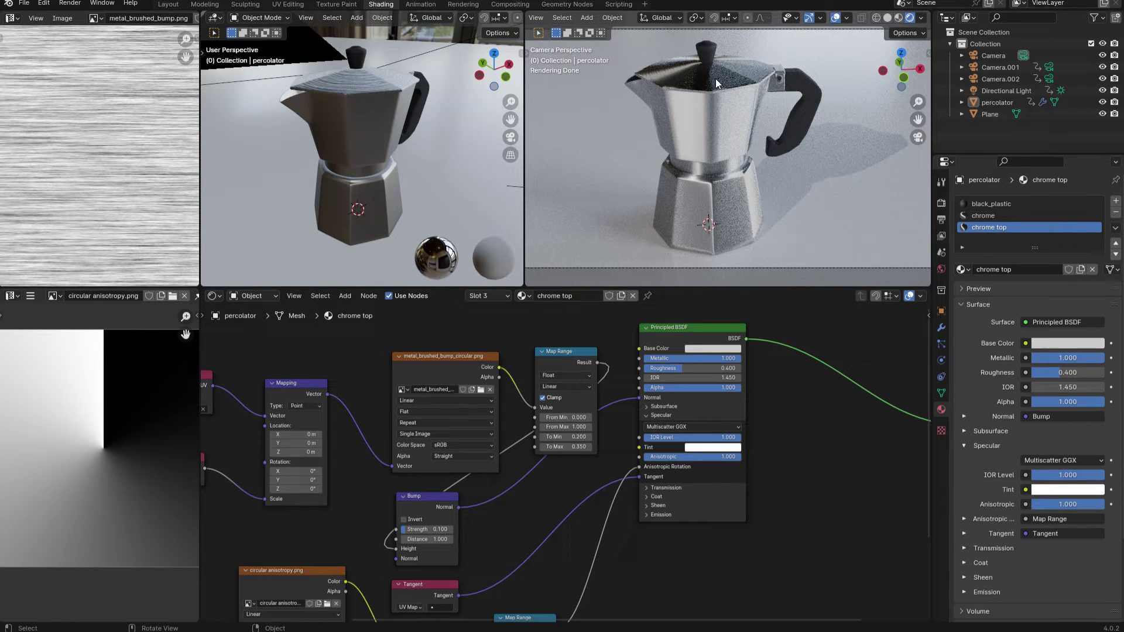
click(982, 216)
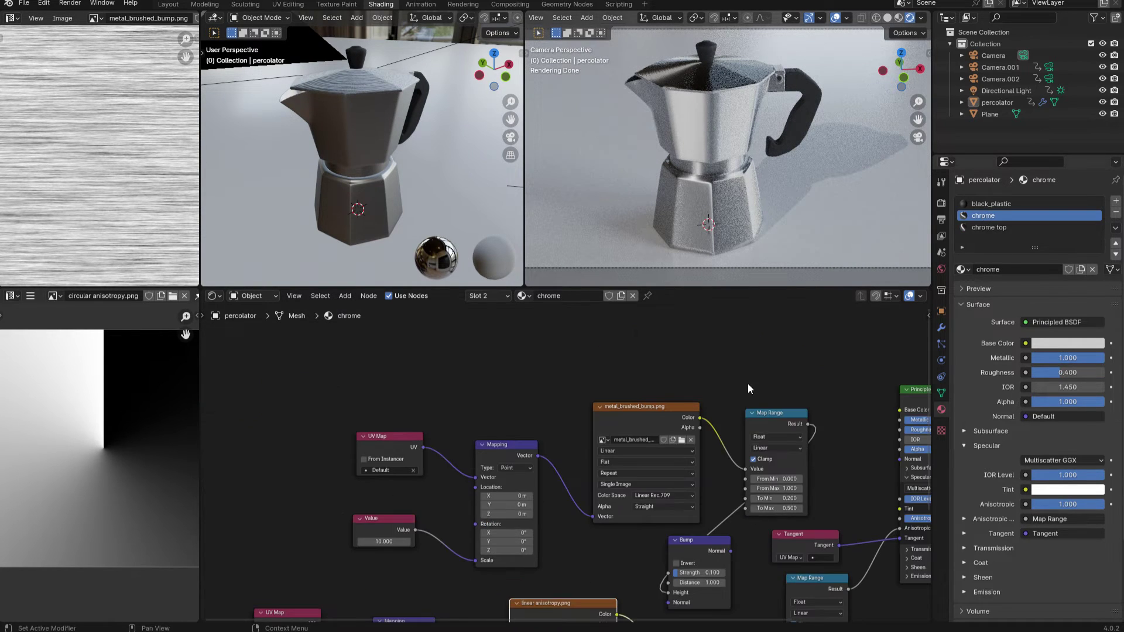
middle_drag(775, 381, 592, 298)
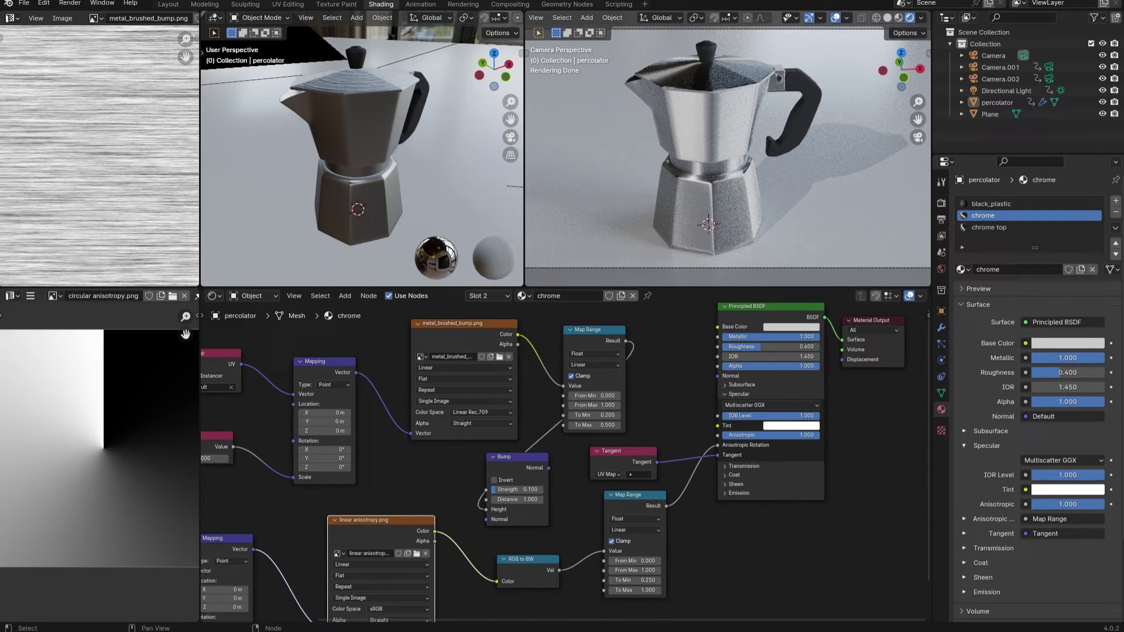
drag(548, 468, 711, 377)
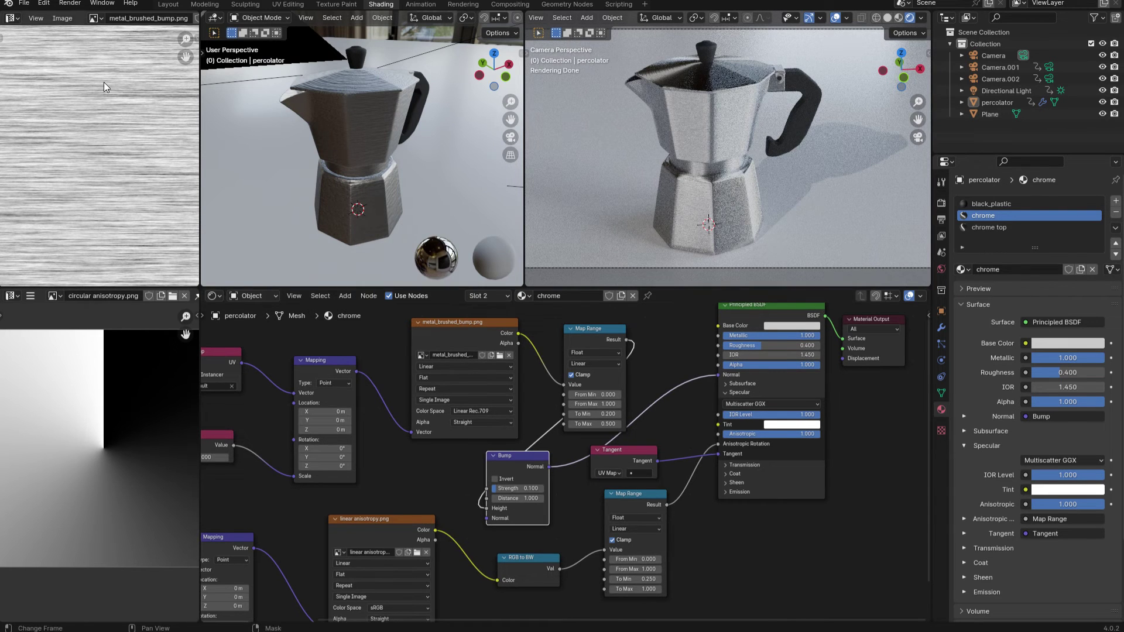
click(70, 3)
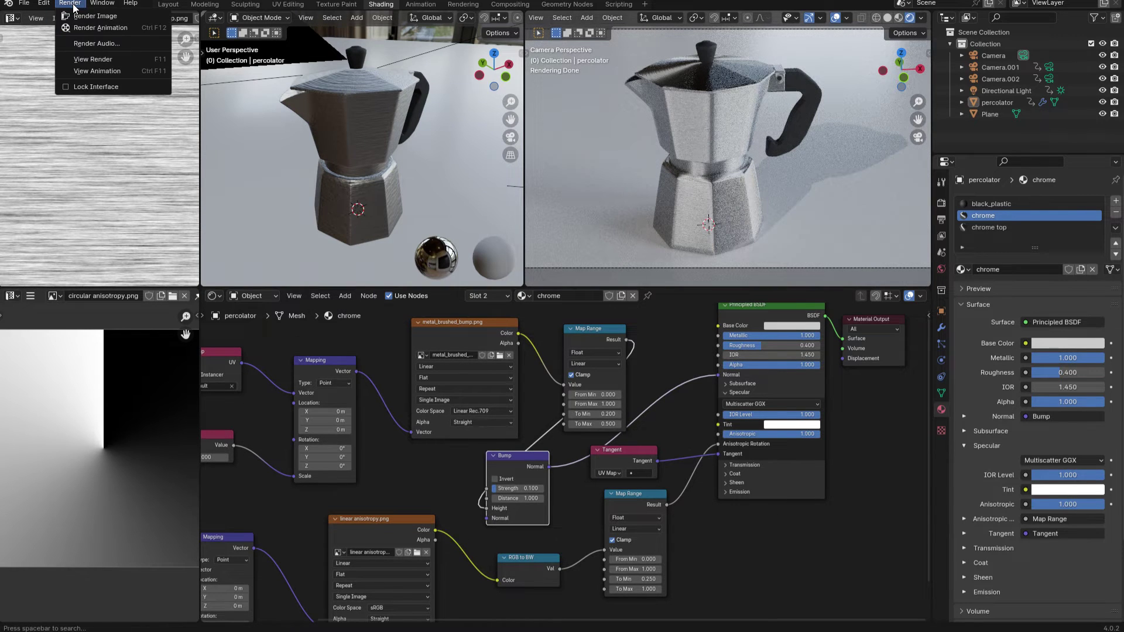
click(82, 60)
click(811, 201)
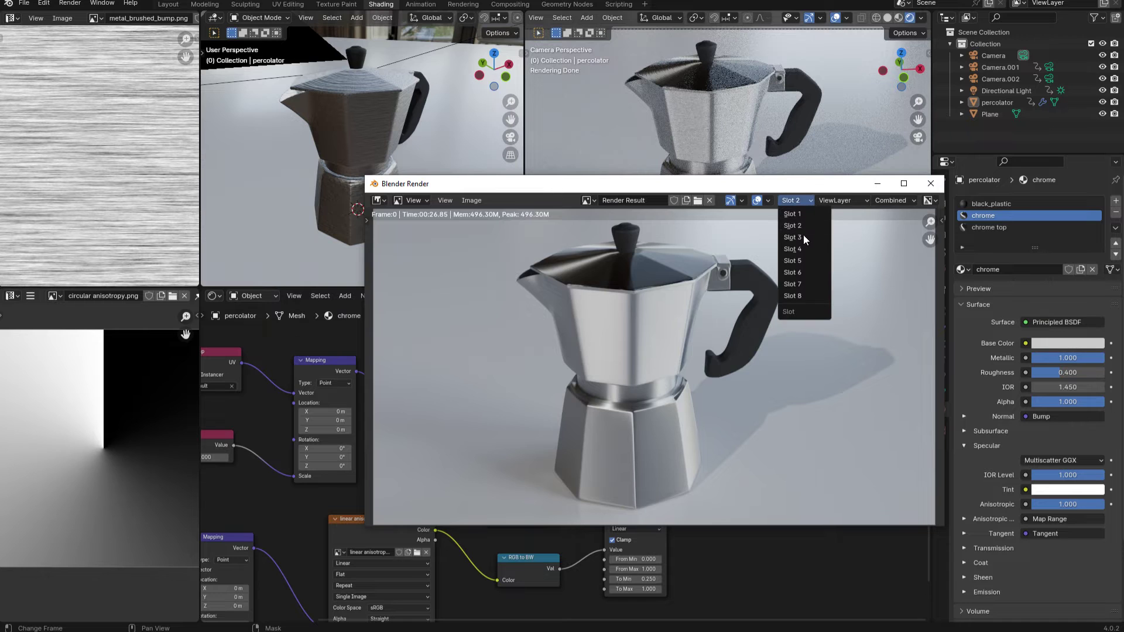
click(804, 237)
click(70, 4)
click(82, 20)
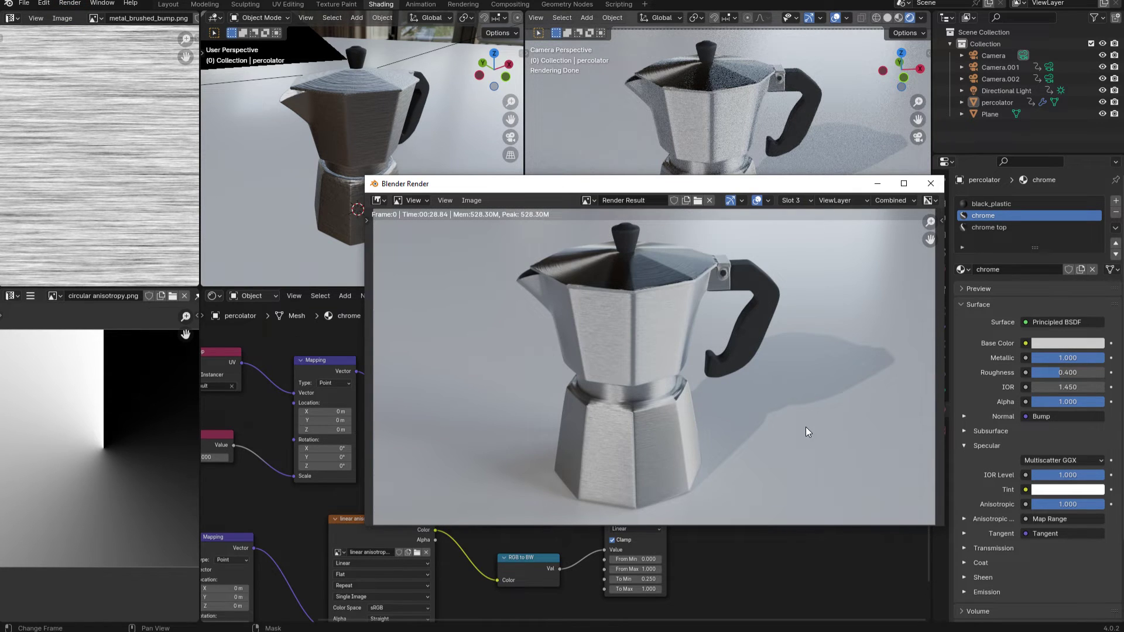
scroll(597, 434, up, 3)
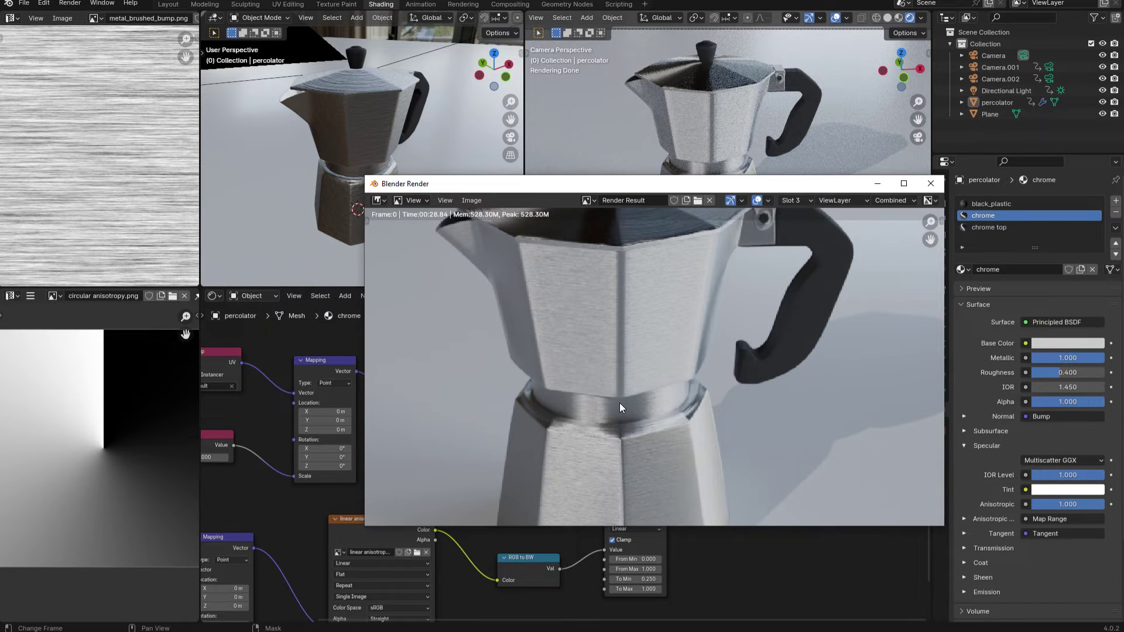
scroll(619, 402, down, 3)
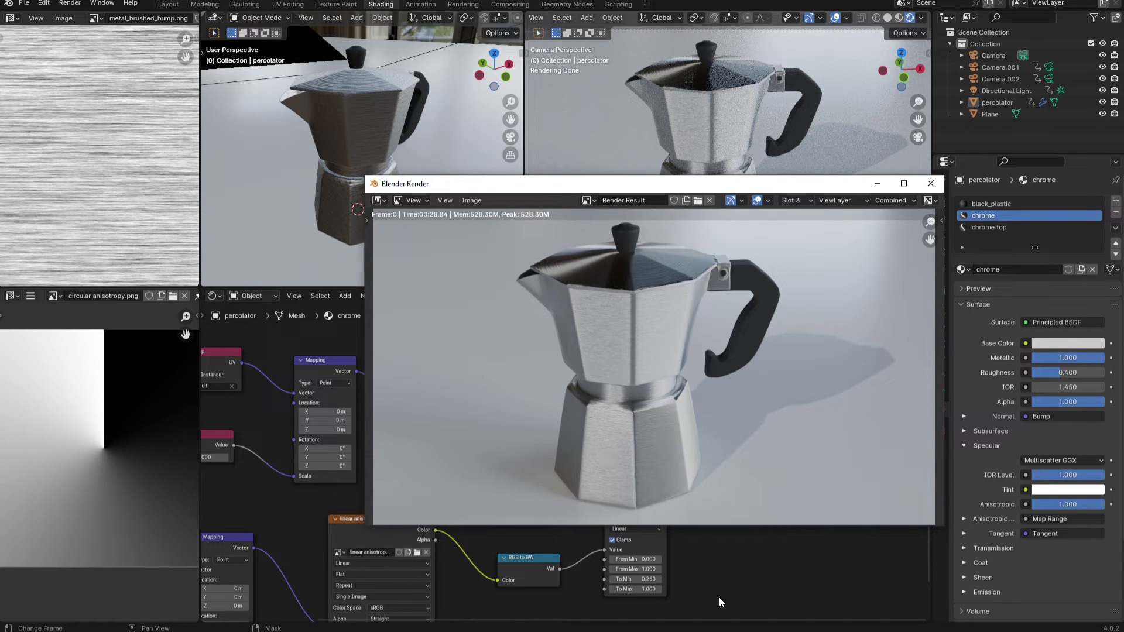
Move the scratch Map Range link from Normal to Roughness on chrome, then on chrome top
key(Escape)
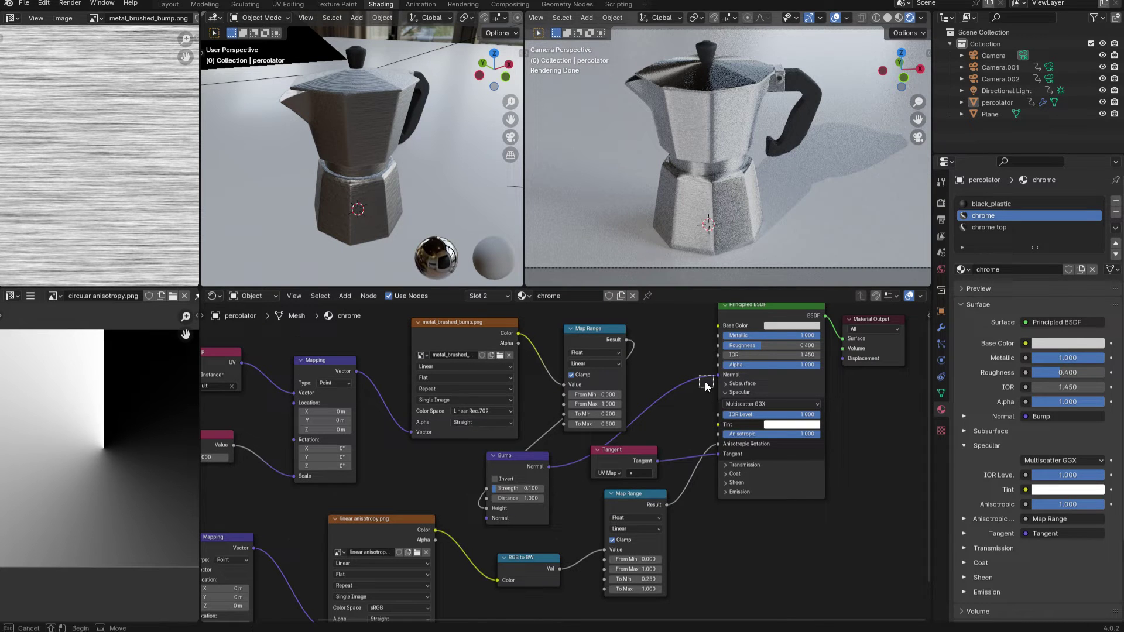
drag(717, 374, 702, 387)
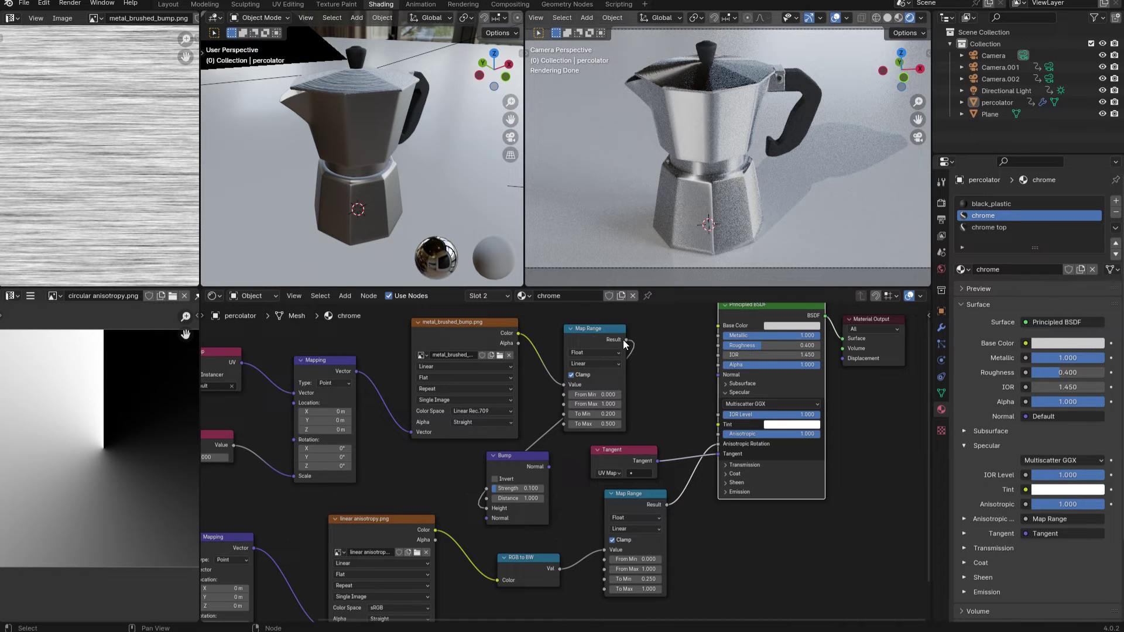
drag(627, 340, 720, 350)
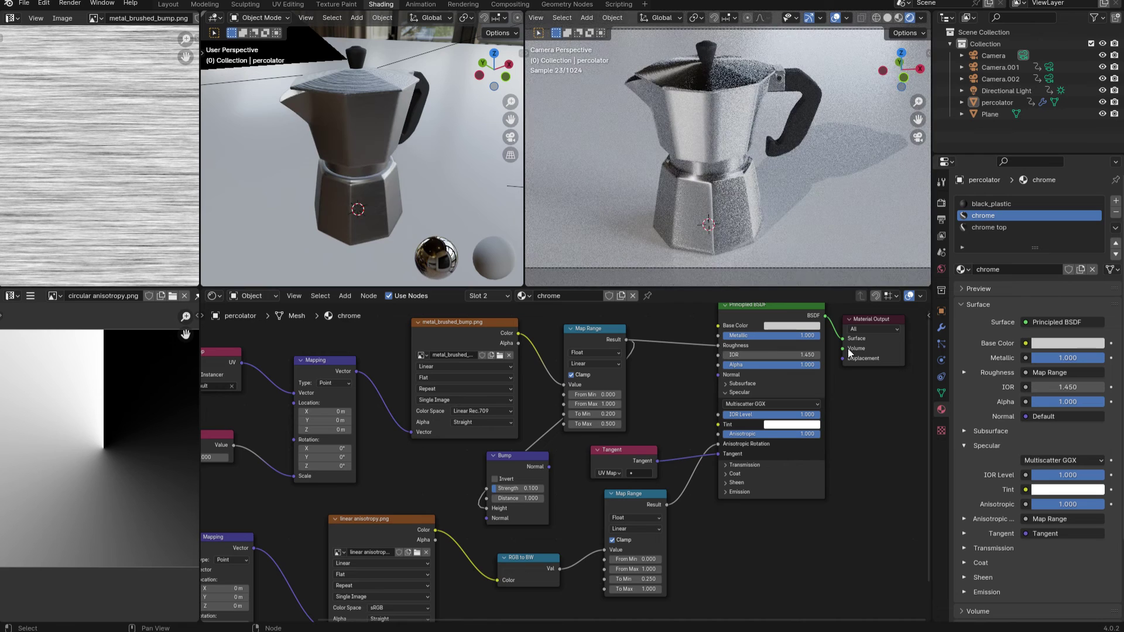
click(990, 227)
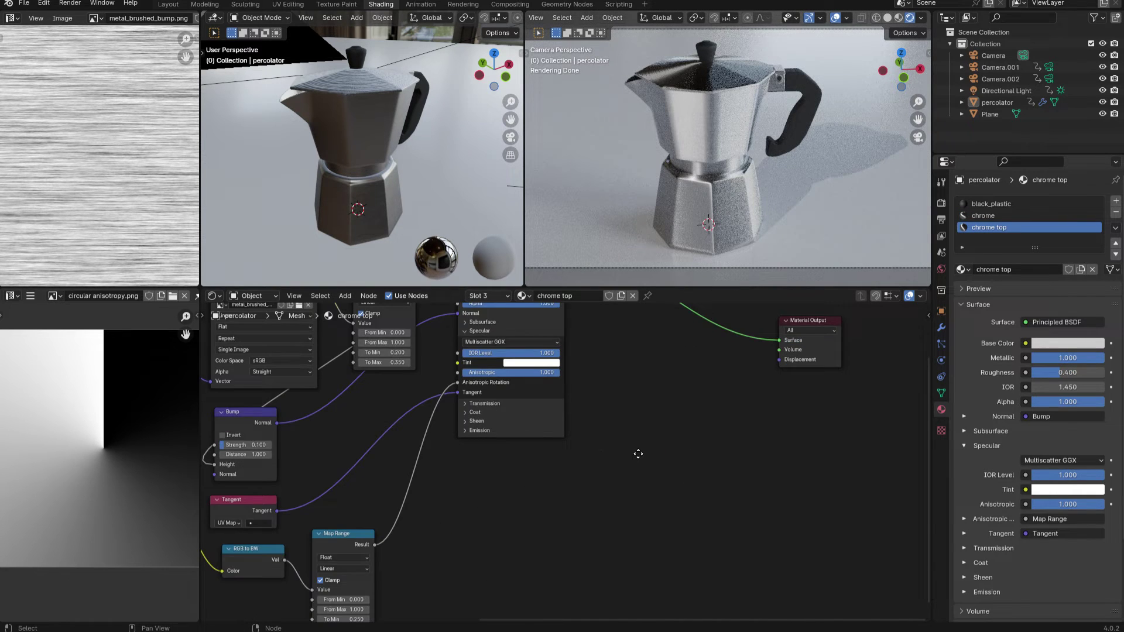
middle_drag(635, 454, 760, 552)
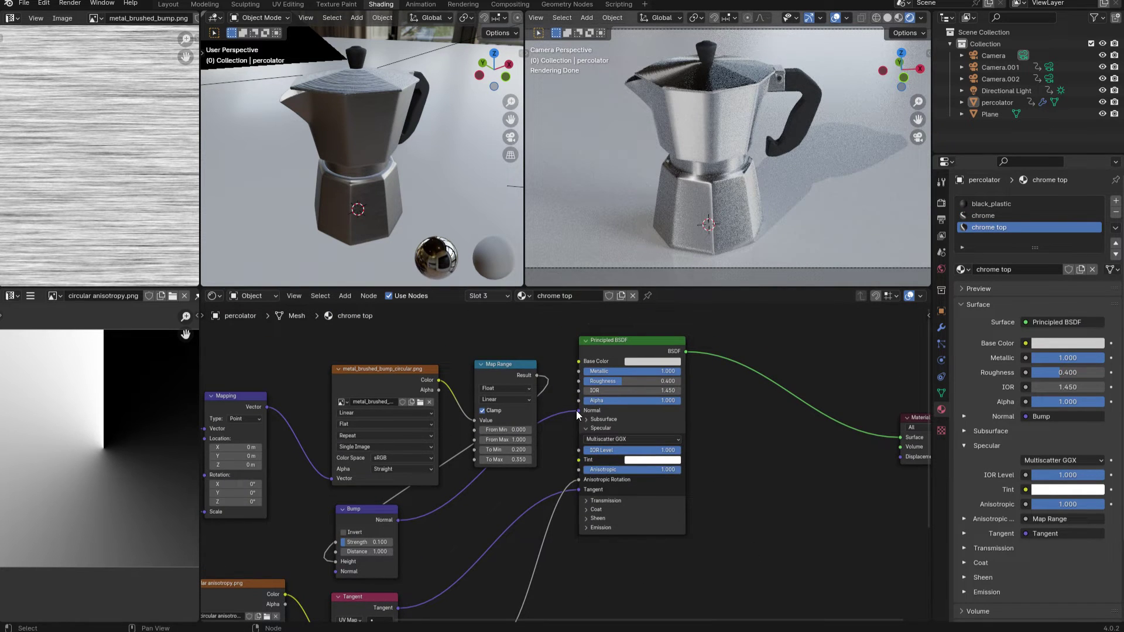
drag(579, 410, 579, 381)
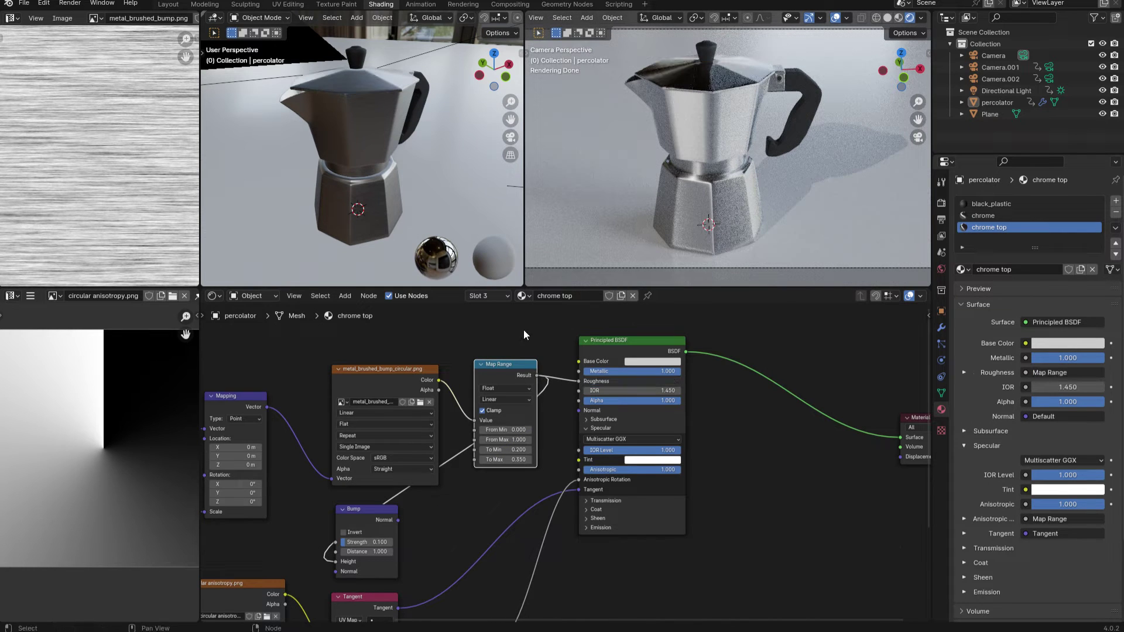
Open the render view, select empty Slot 4, and render the roughness-scratched pot with F12
click(70, 3)
click(87, 64)
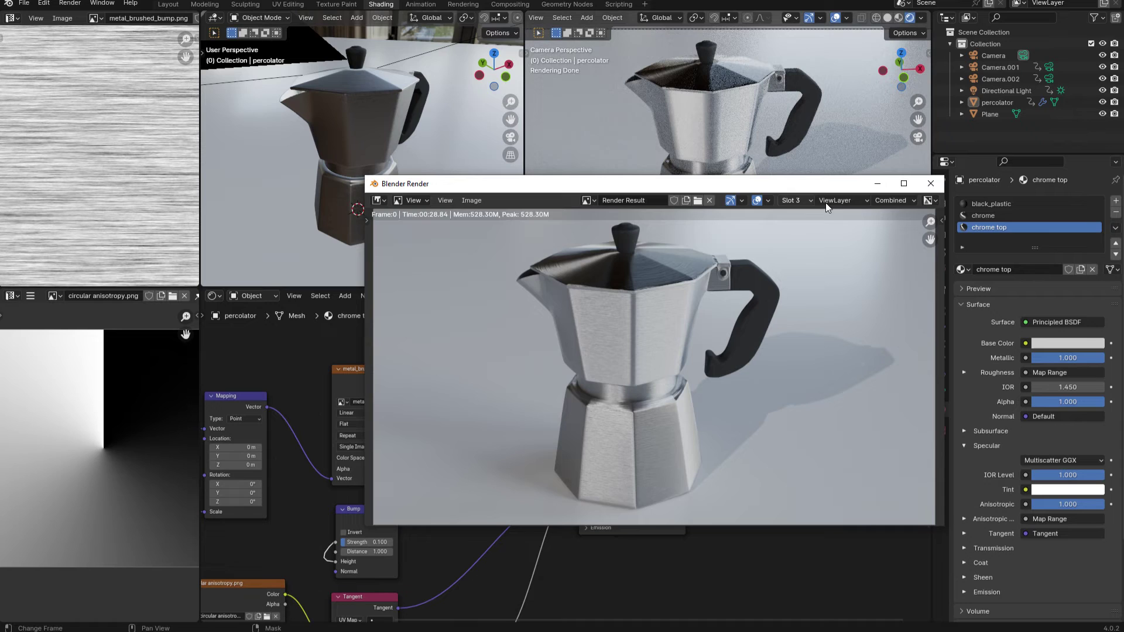
click(809, 202)
click(791, 249)
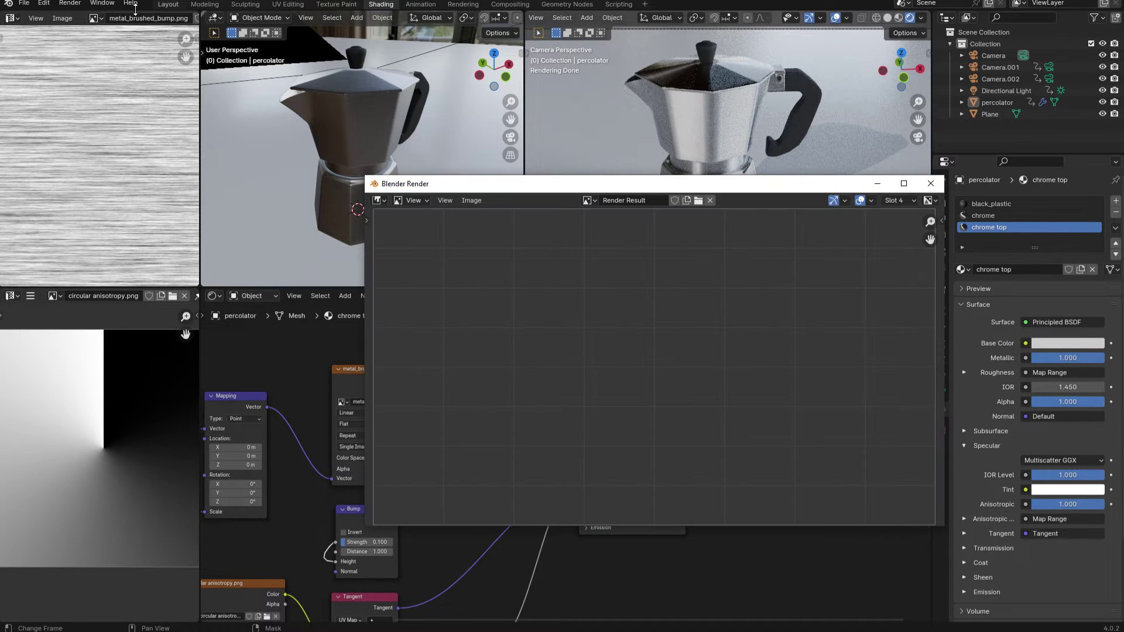
key(F12)
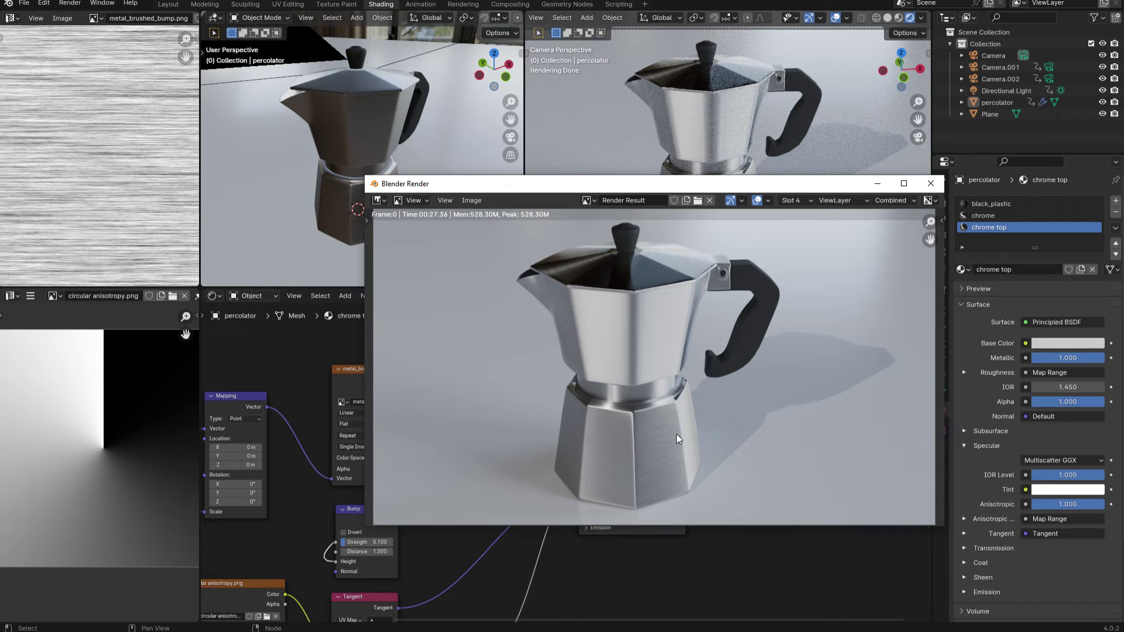
Select Slot 5, set chrome top's Anisotropic to 0, and render the pot into Slot 5
click(812, 202)
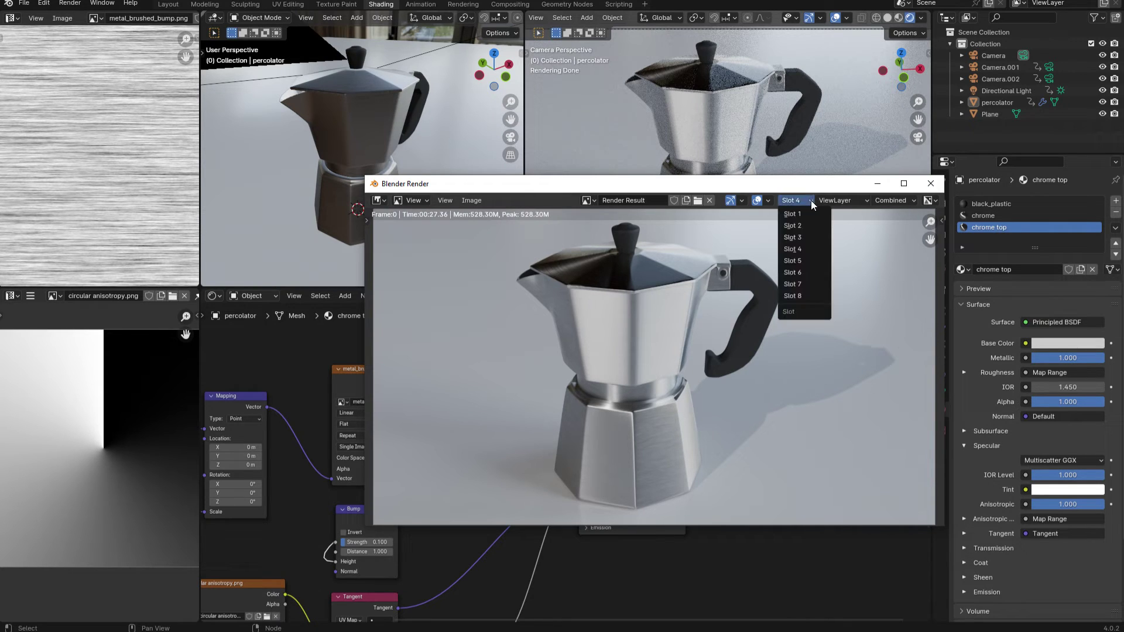
click(796, 260)
key(Escape)
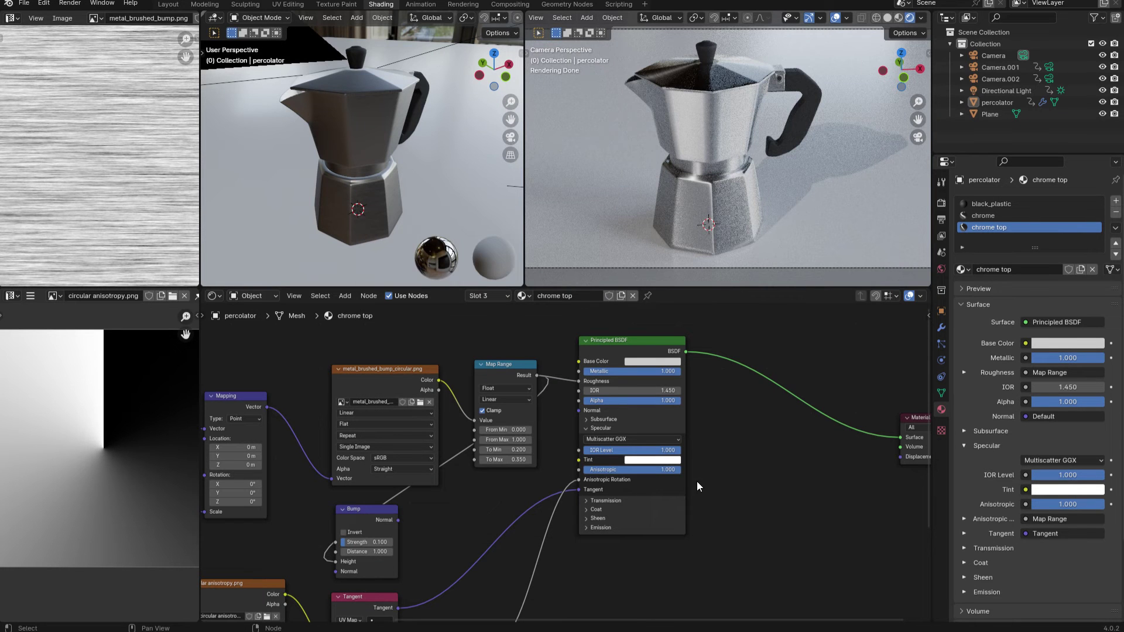
drag(673, 469, 615, 470)
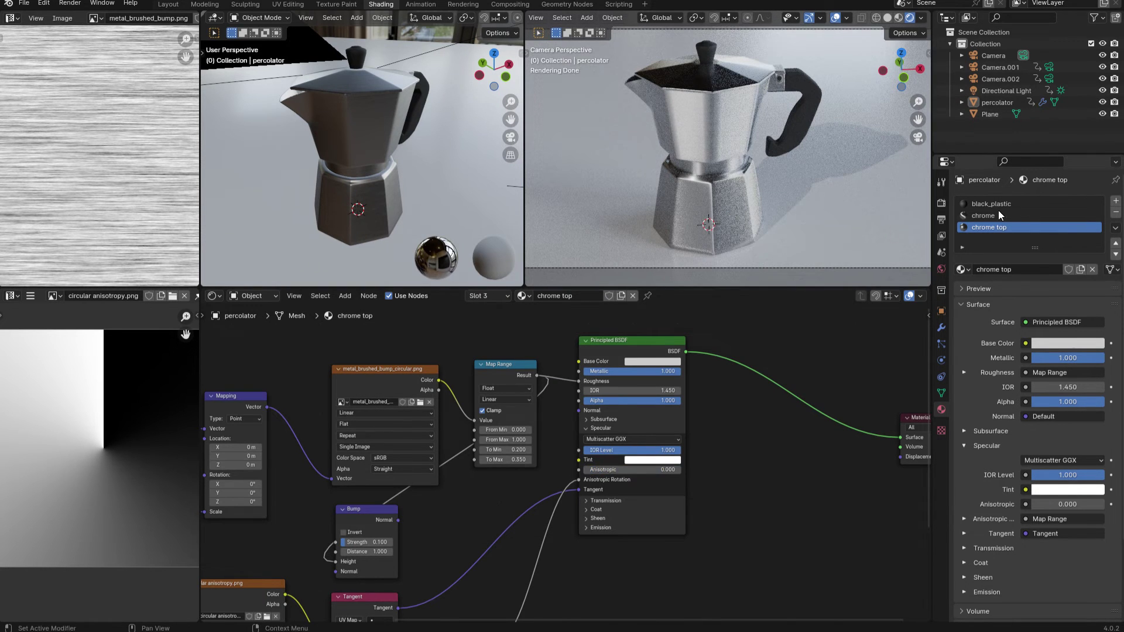
click(989, 216)
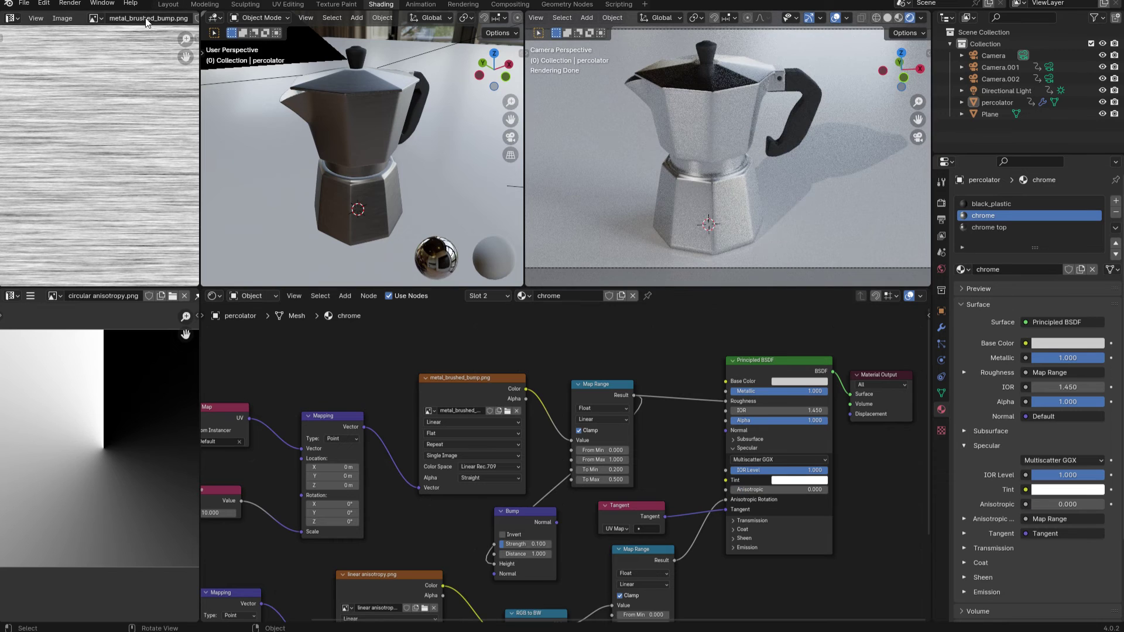
click(70, 2)
click(88, 15)
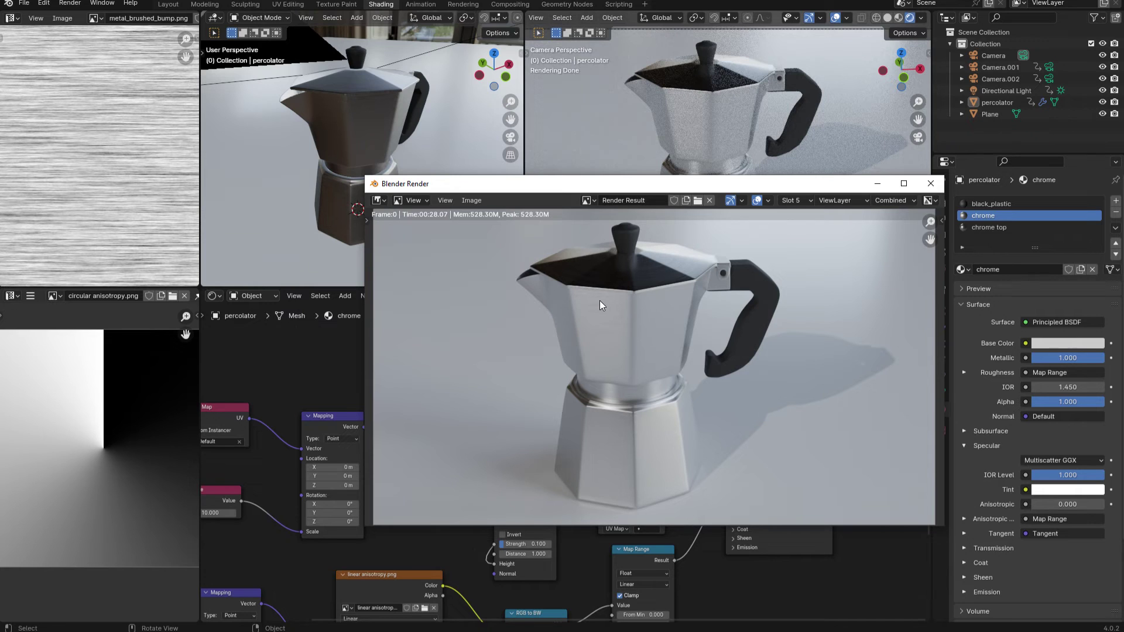
Flip through render Slots 4, 1 and 2, returning to the Slot 4 anisotropic scratch-roughness render
click(808, 201)
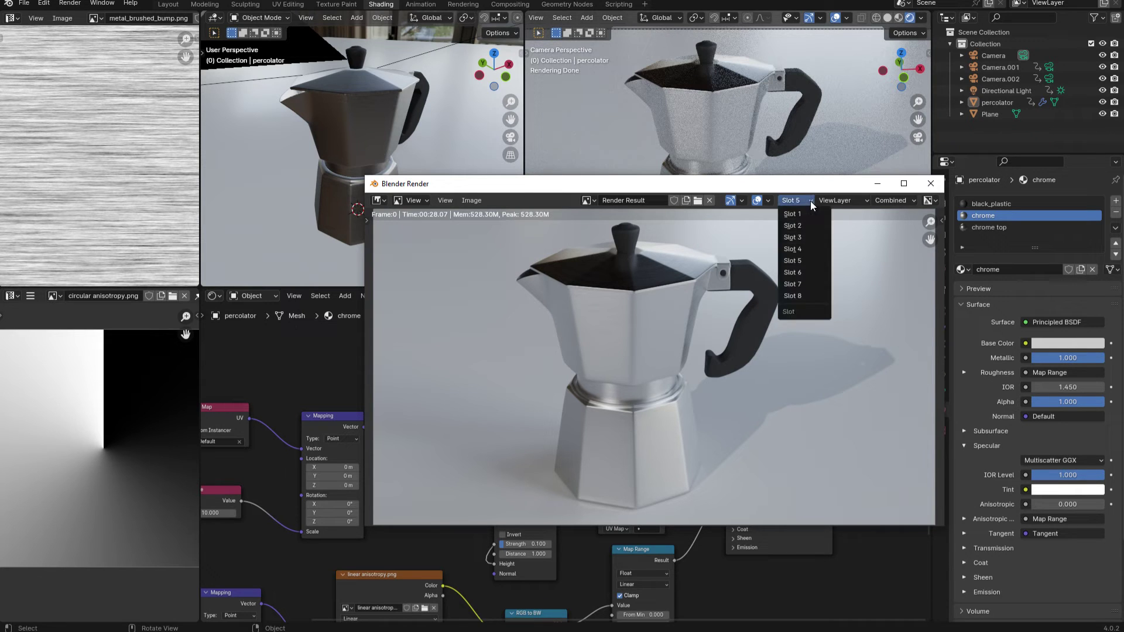
click(807, 249)
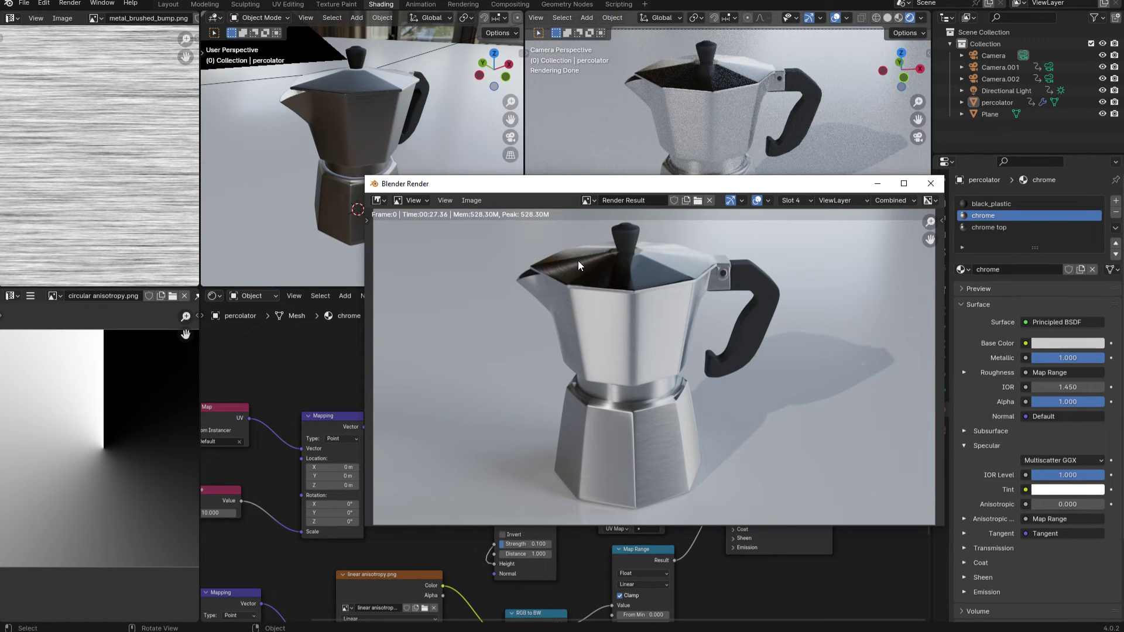
click(813, 199)
click(801, 213)
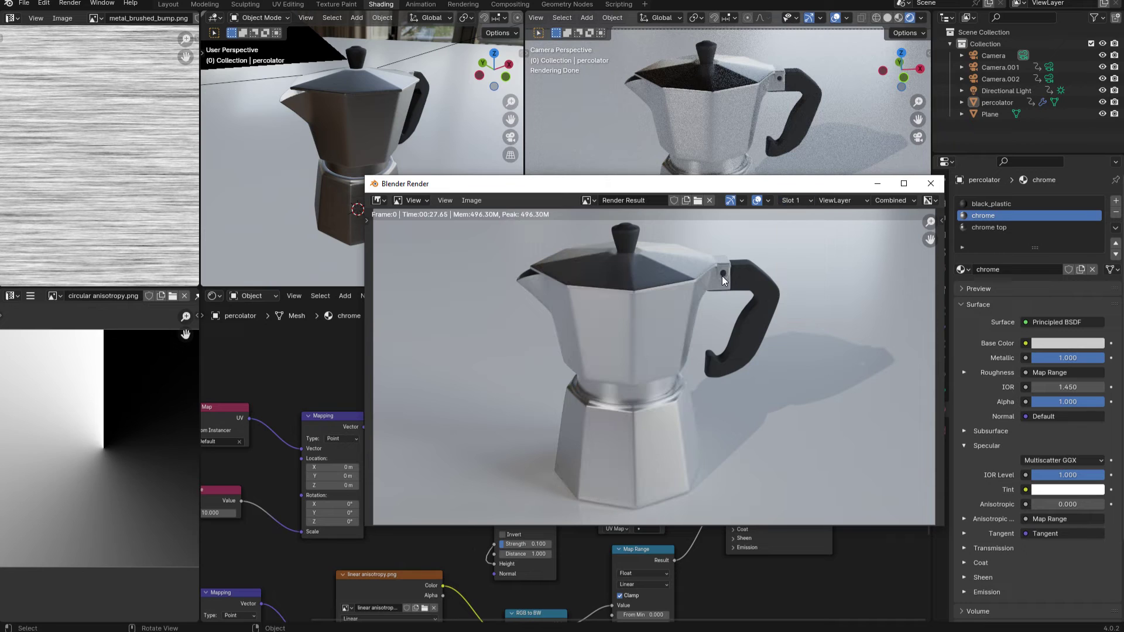
click(811, 201)
click(796, 226)
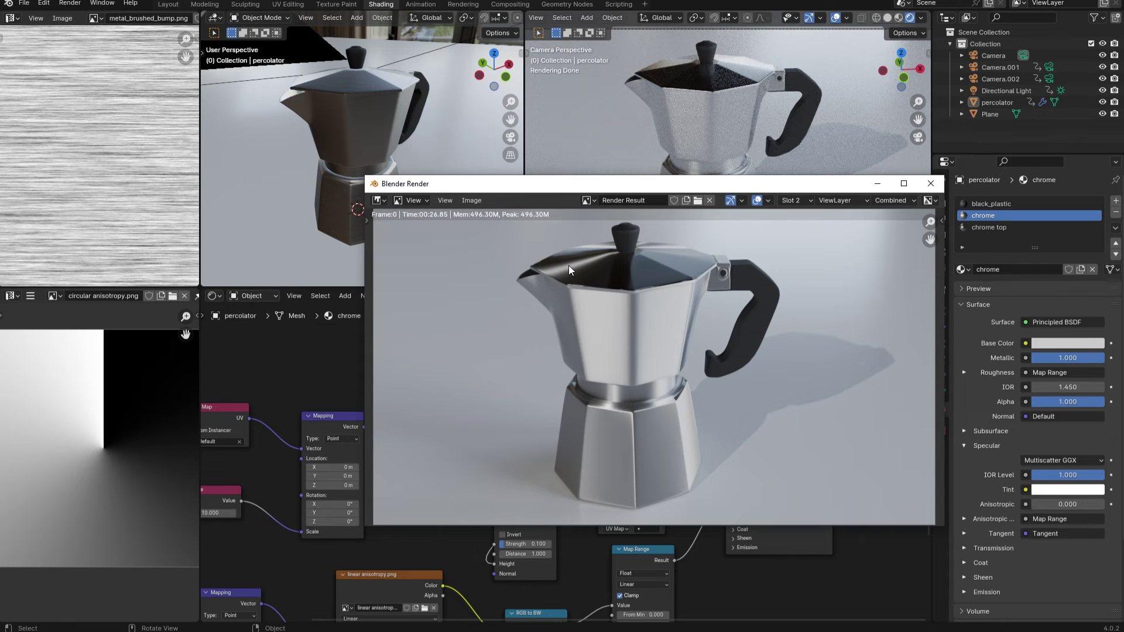
click(813, 200)
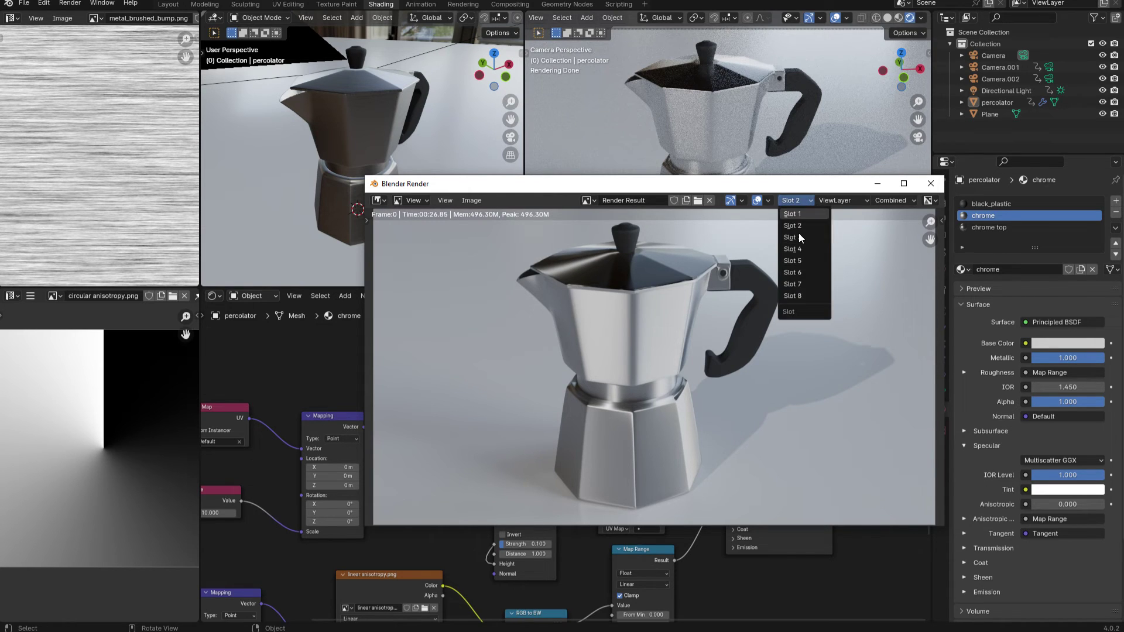
click(798, 249)
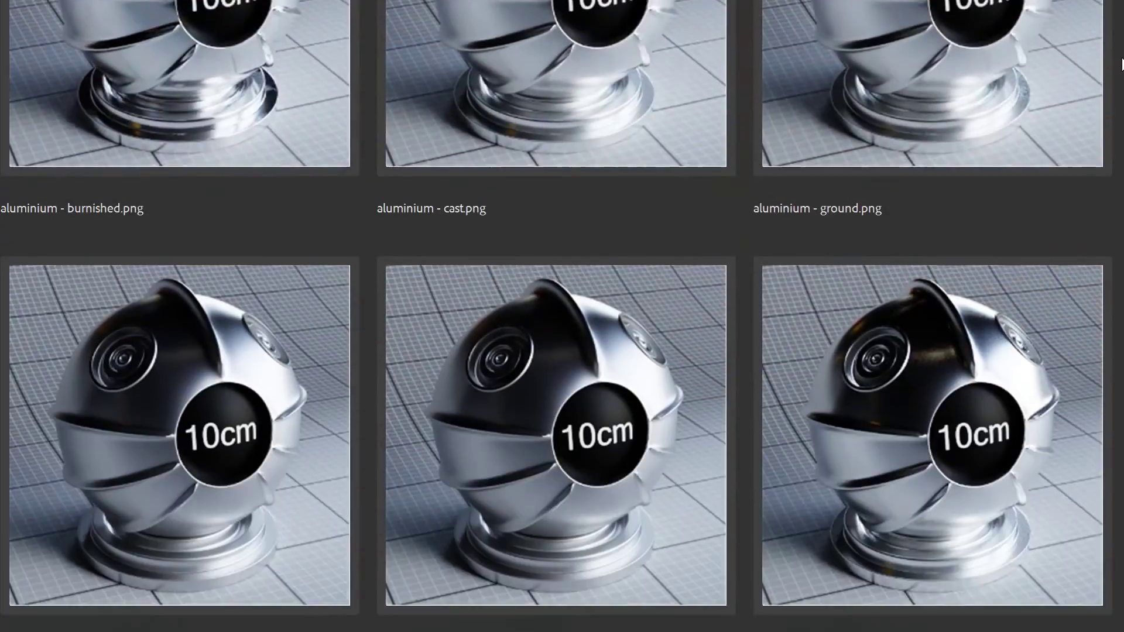
scroll(1114, 97, down, 5)
scroll(1113, 117, down, 15)
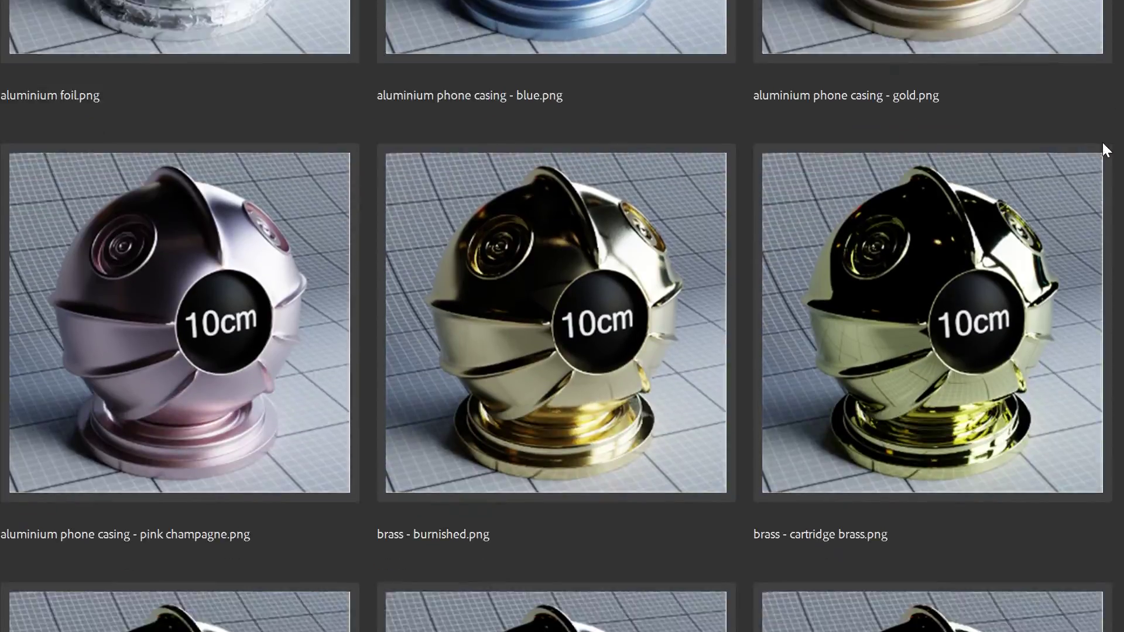
scroll(1108, 197, down, 14)
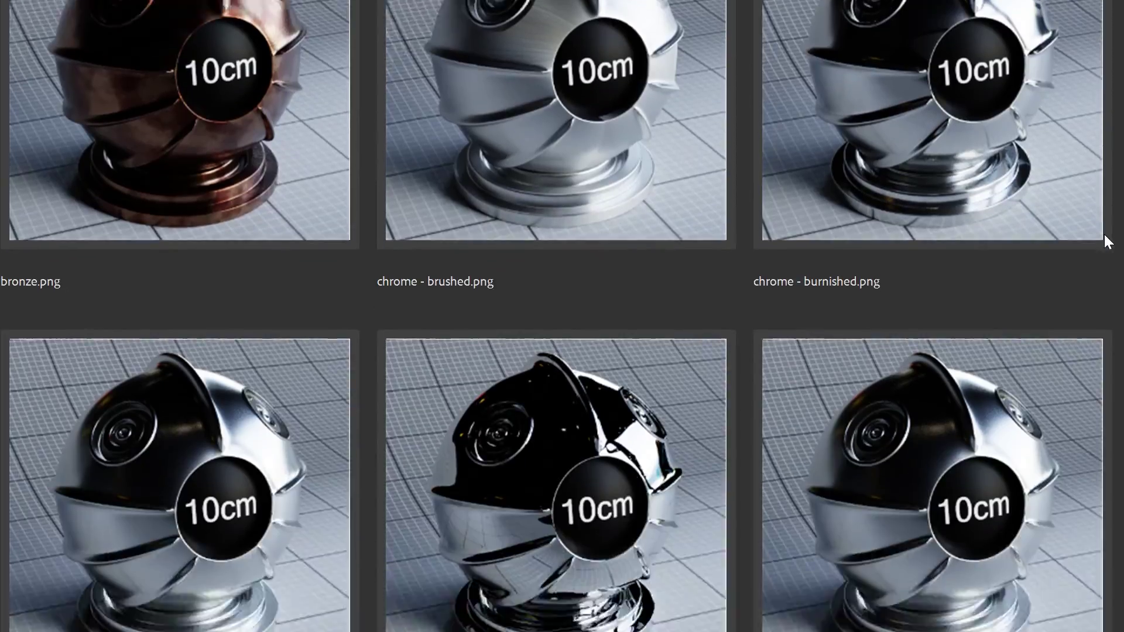
scroll(1113, 290, down, 10)
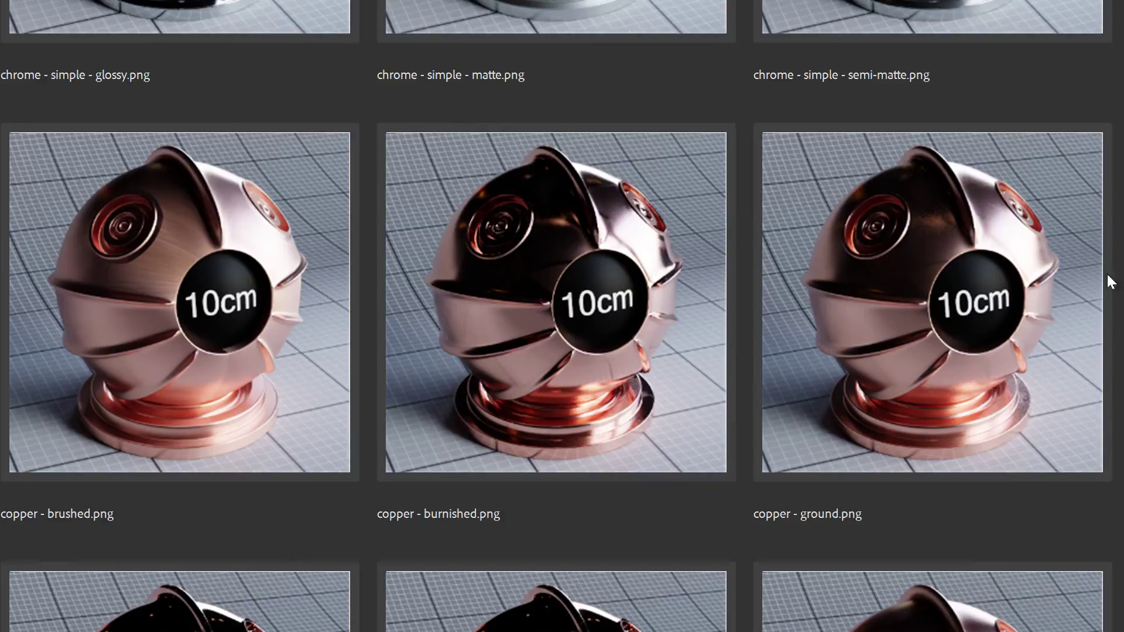
scroll(562, 316, down, 14)
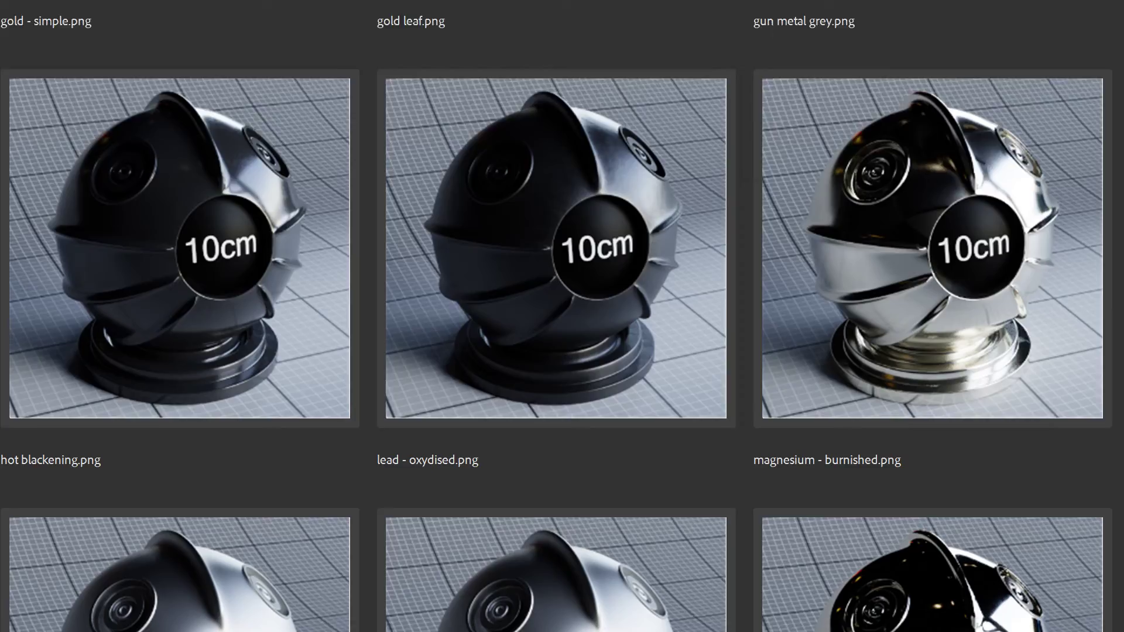
scroll(562, 316, down, 6)
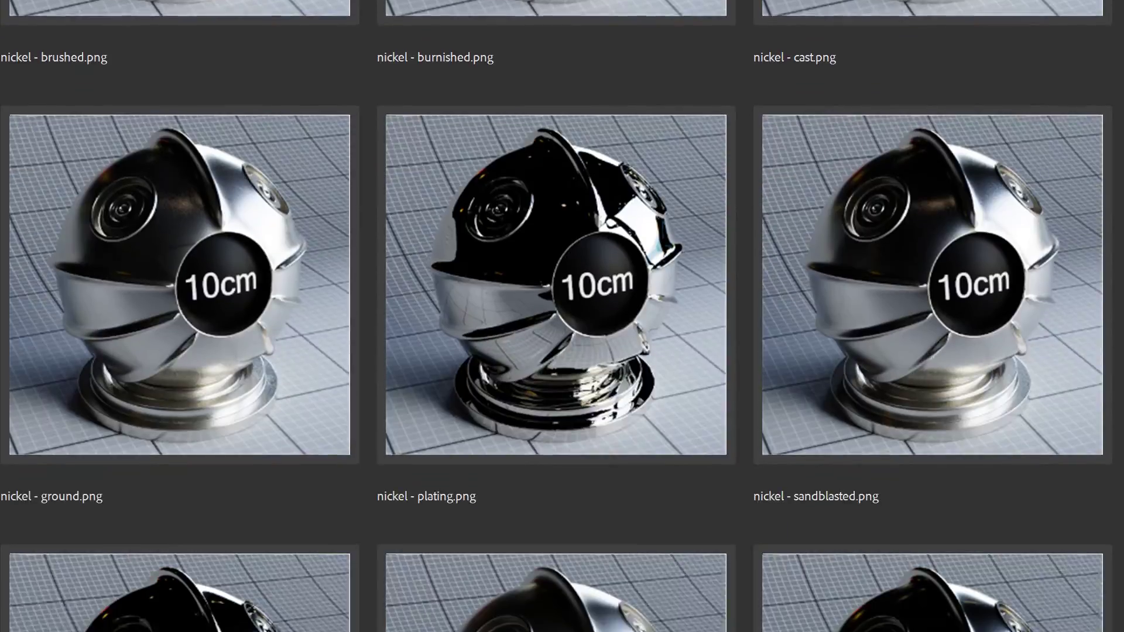